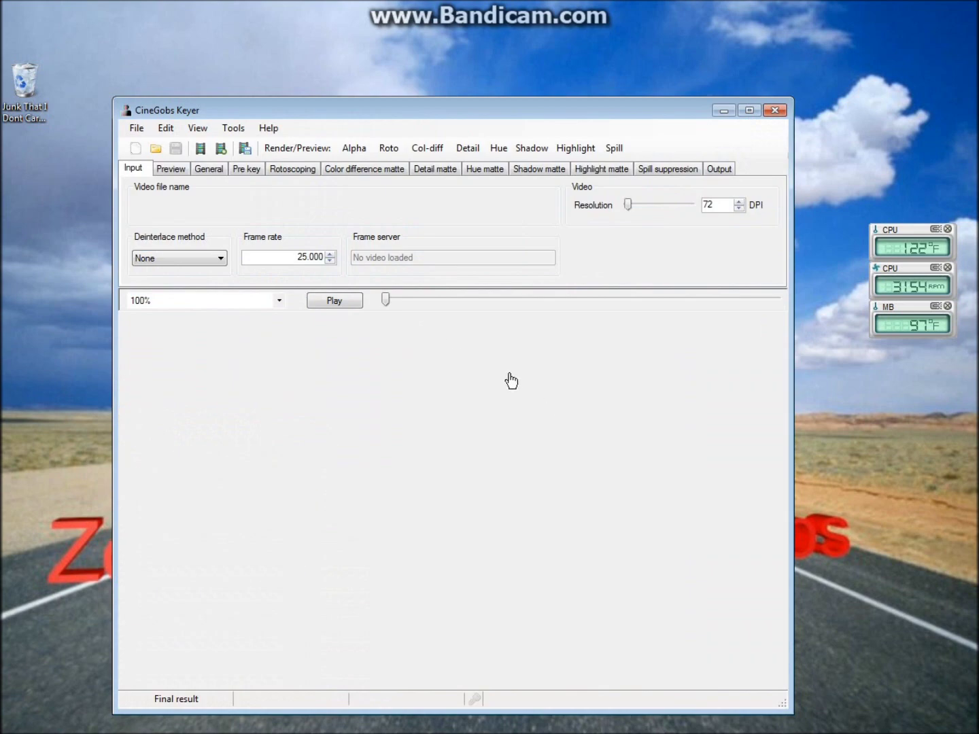
- Import the Desktop 'Frames' image sequence starting at IMG_1841 (30 frames, 4000 x 3000)
left_click(137, 128)
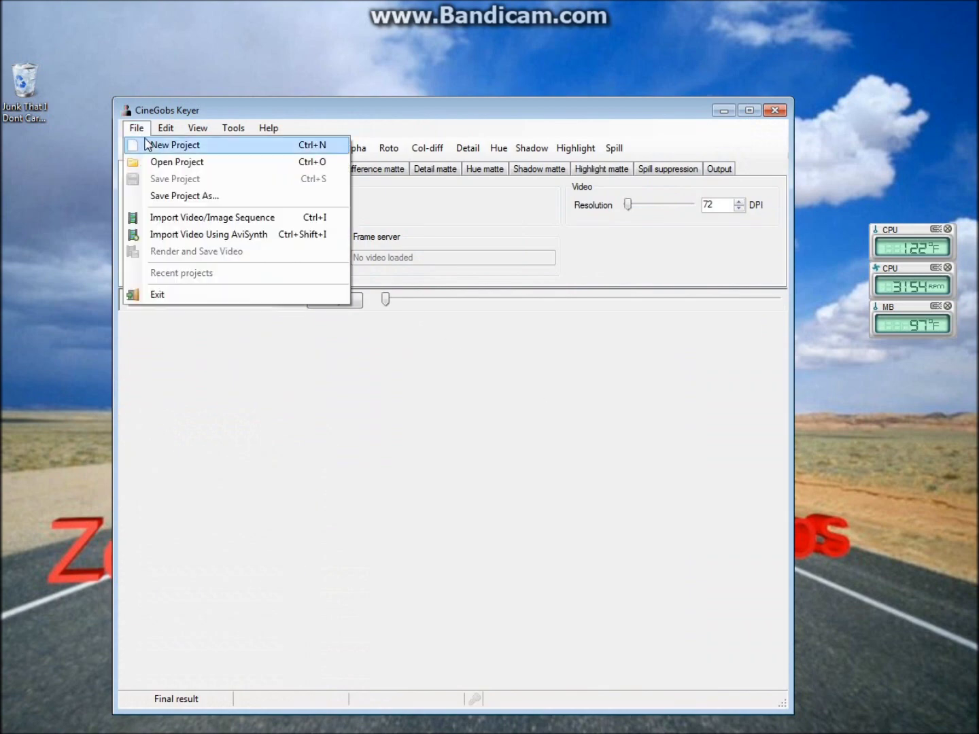
left_click(177, 218)
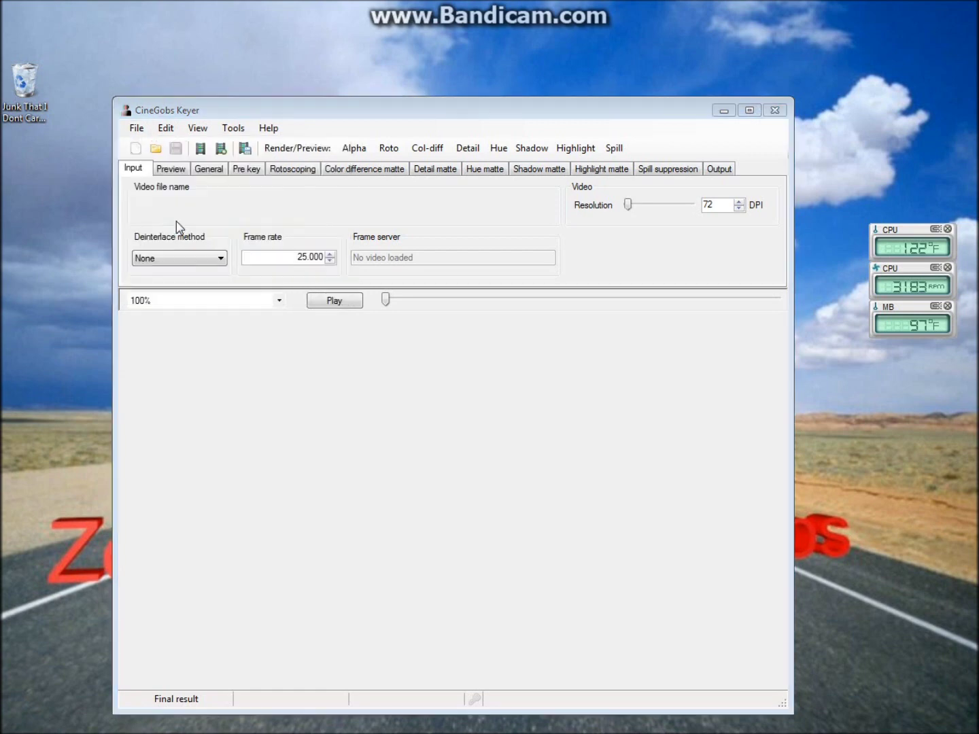
left_click(192, 224)
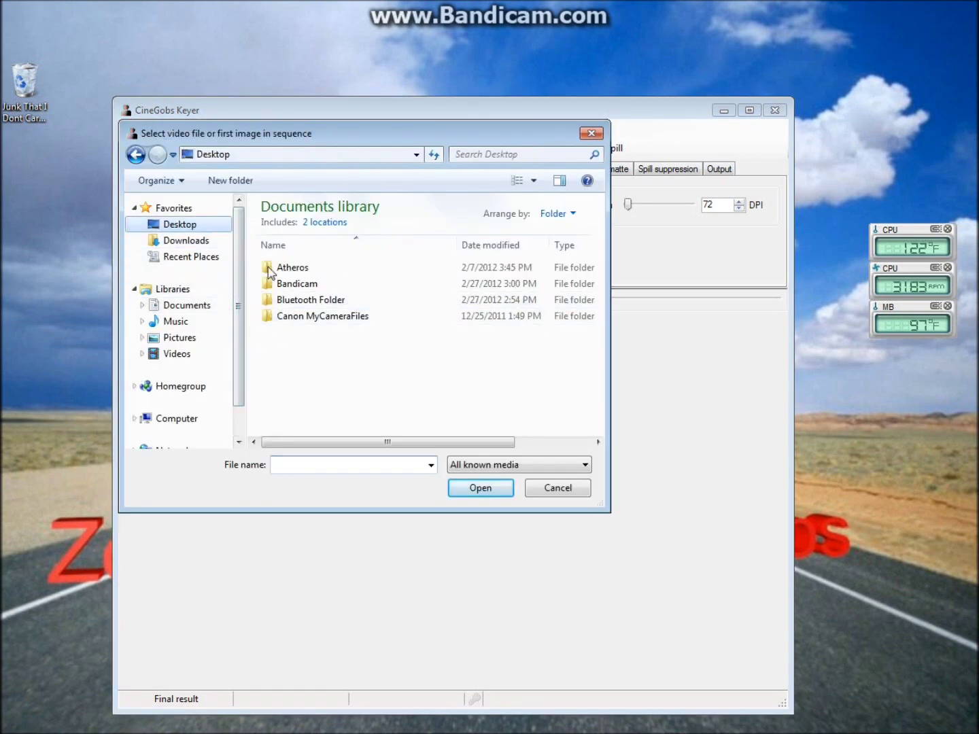
double_click(334, 441)
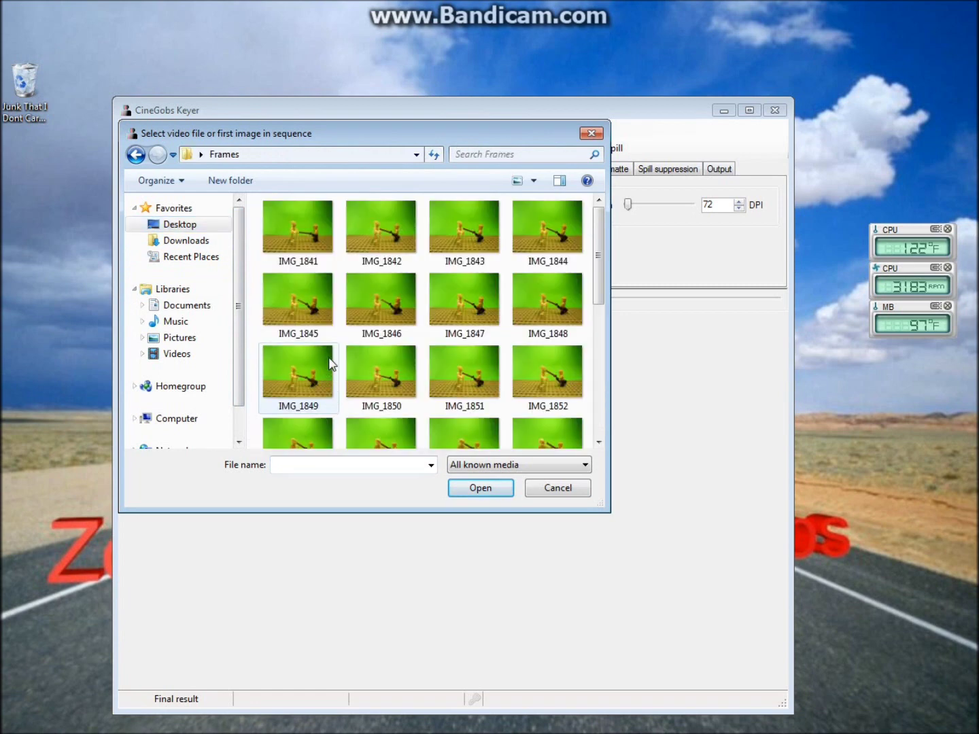
left_click(307, 262)
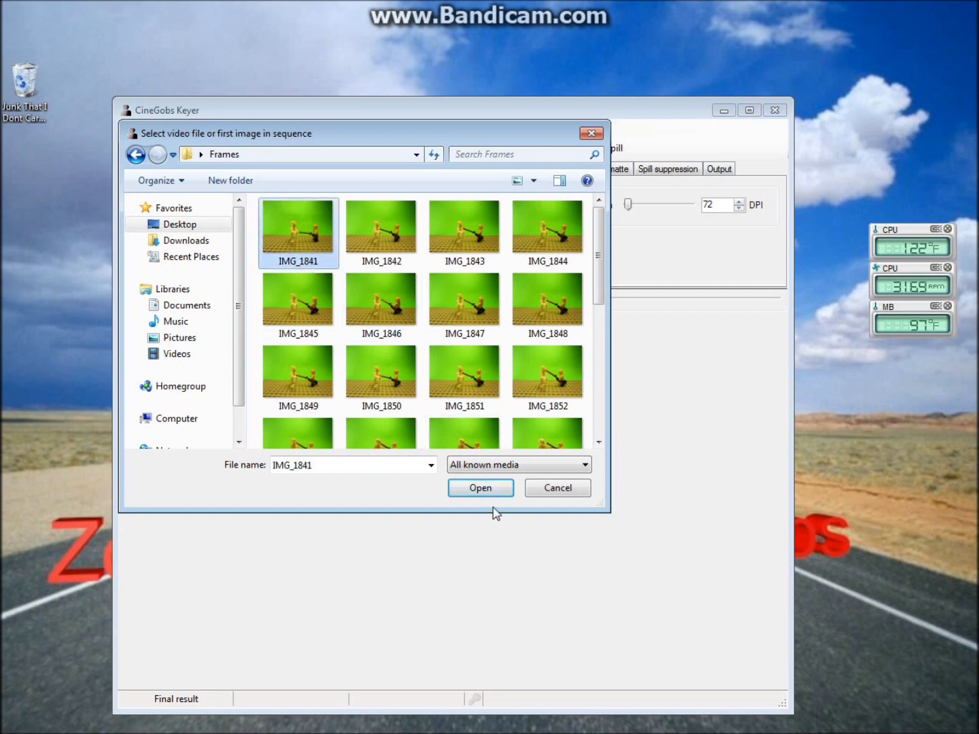
left_click(481, 488)
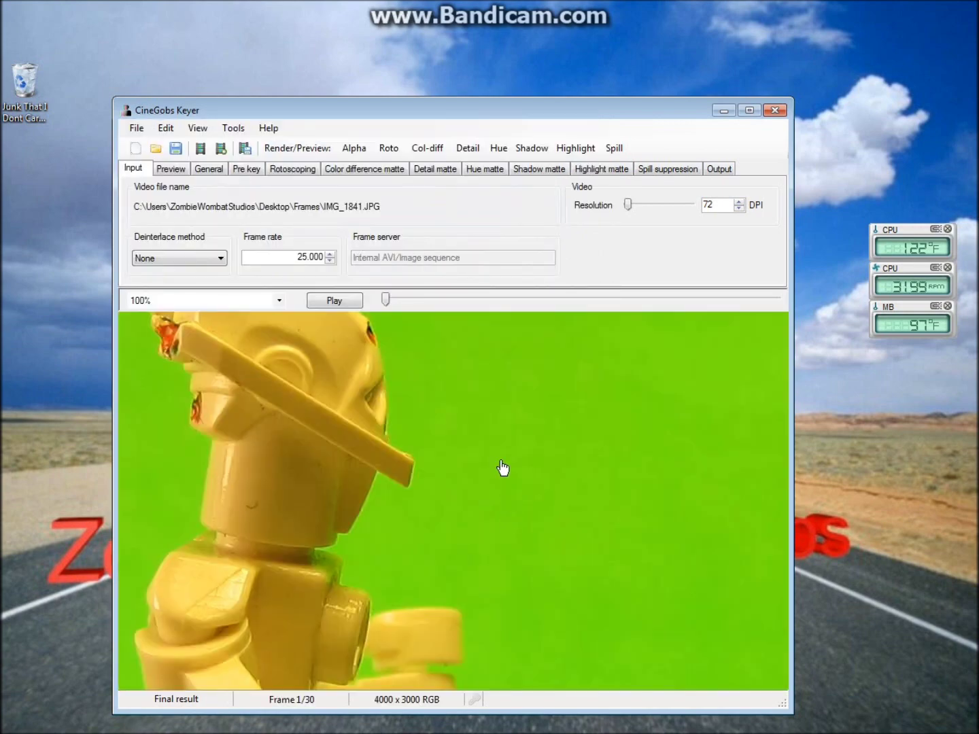
scroll(462, 409, "down", 2)
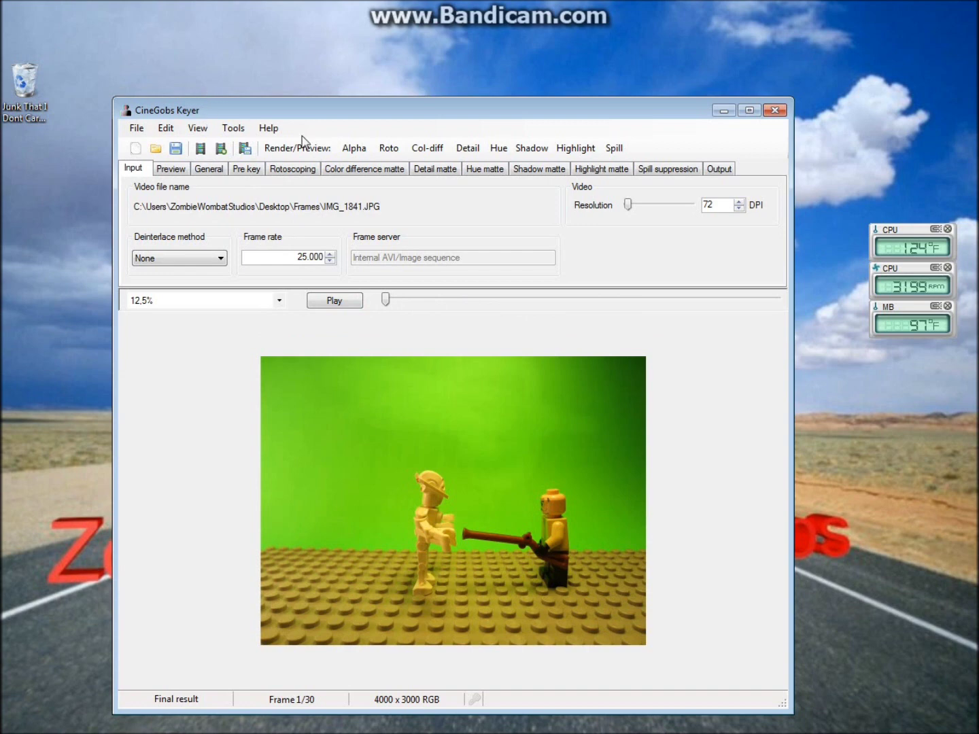
- Sample the green backdrop as the key colour: hue 89.6, saturation 0.88, lightness 0.53
left_click(220, 175)
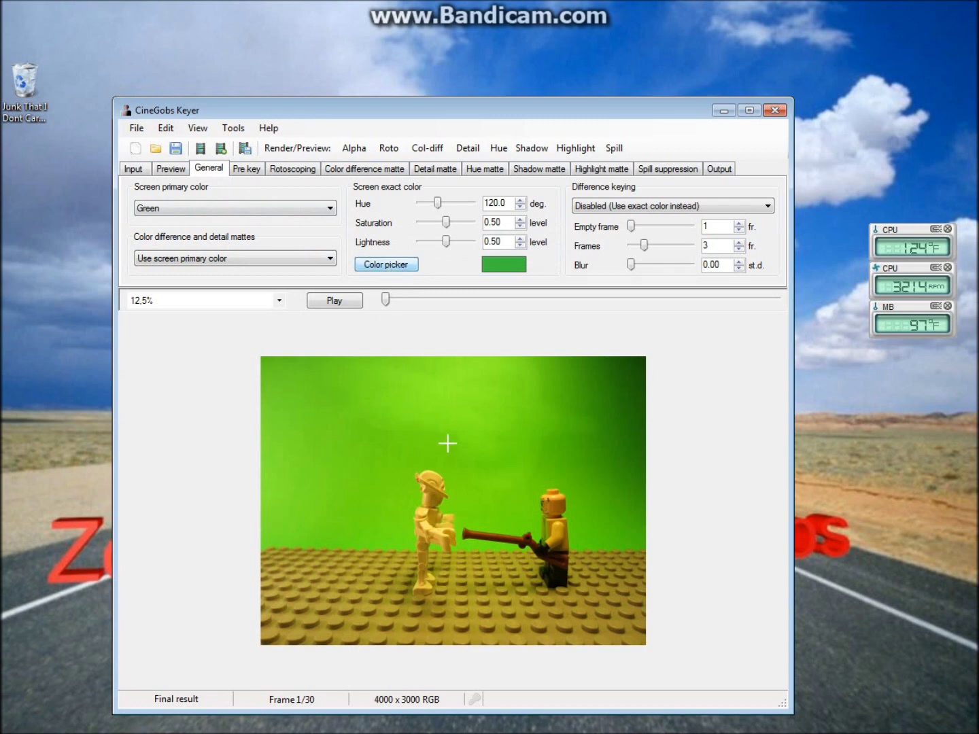
left_click(441, 419)
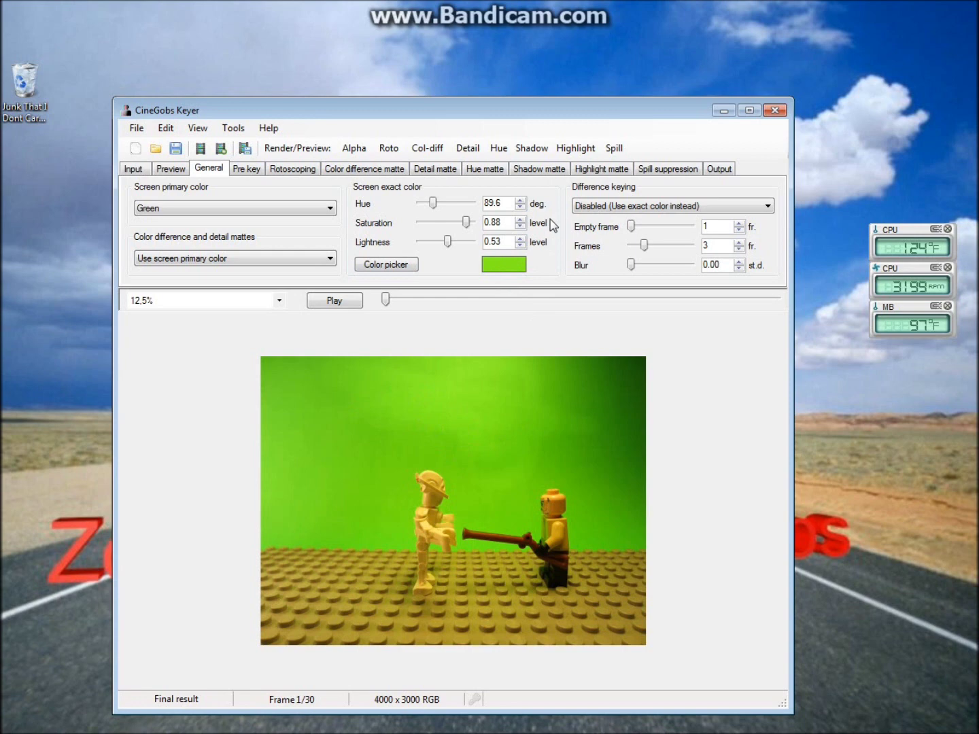
left_click(366, 172)
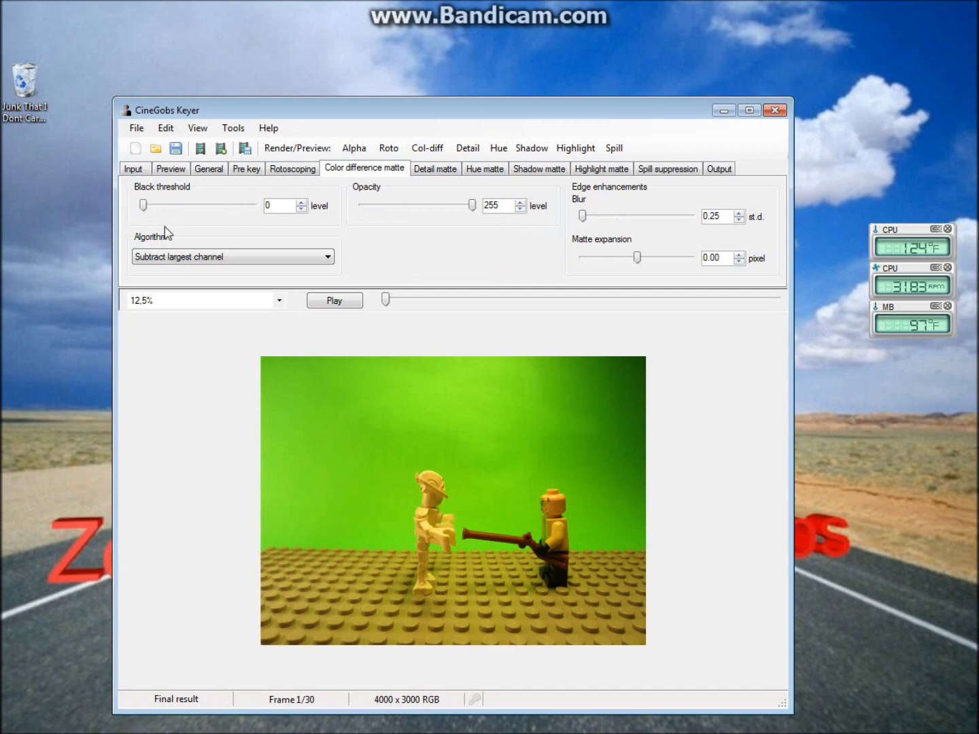
- Adjust the colour difference matte's black threshold down to 187 so the backdrop keys out
left_click_drag(144, 208, 234, 217)
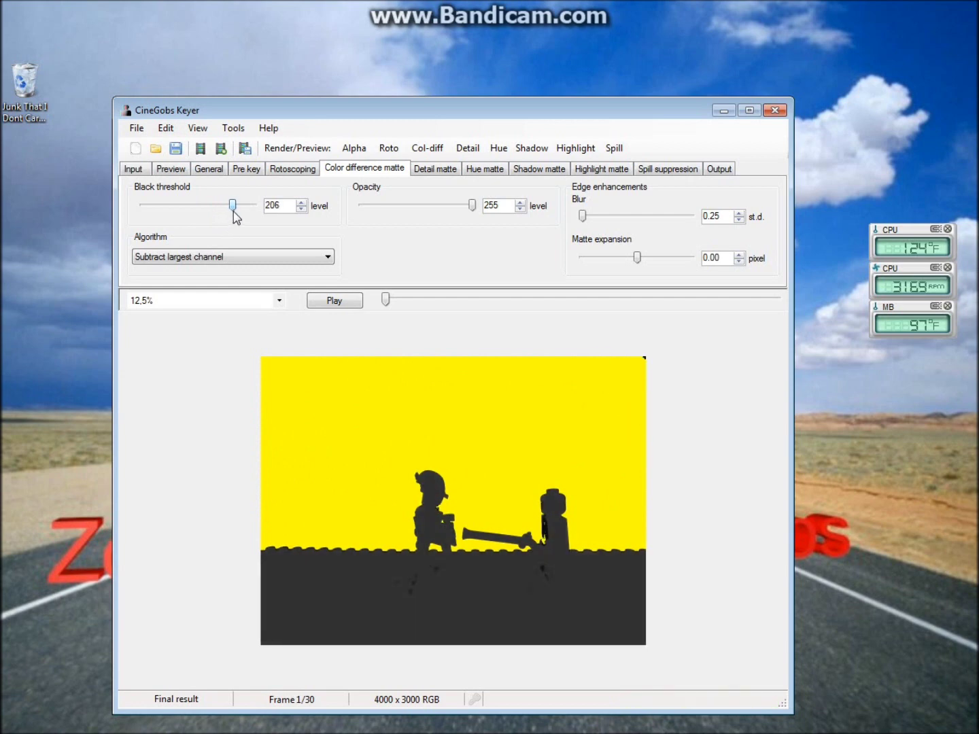
left_click_drag(548, 542, 533, 531)
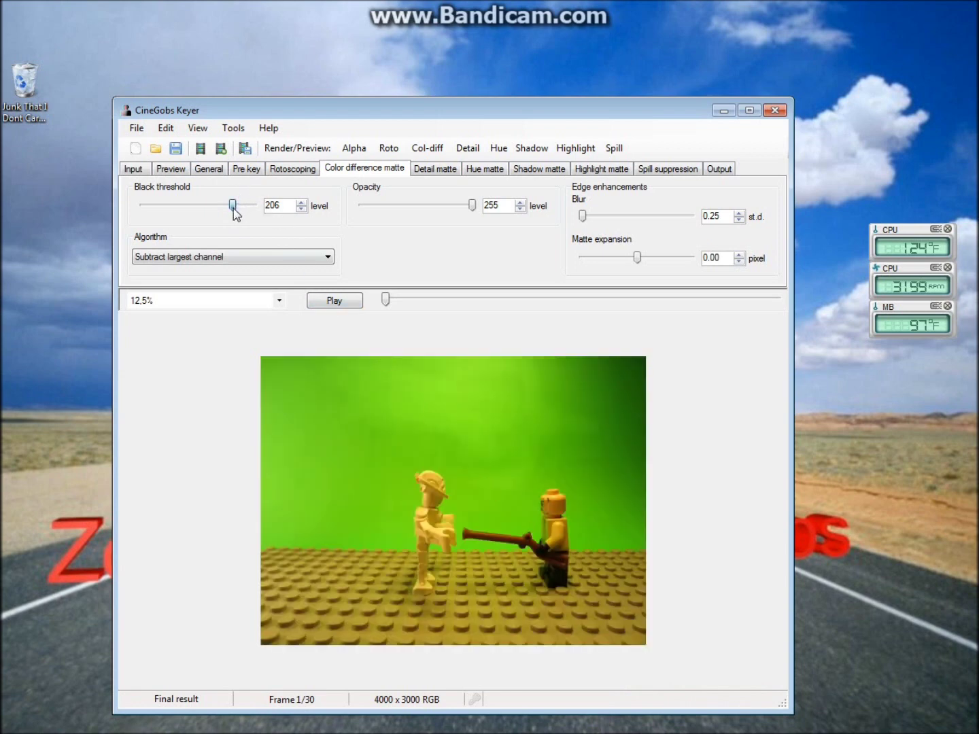
mouse_move(233, 212)
left_mouse_down()
mouse_move(217, 216)
mouse_move(230, 226)
left_mouse_up()
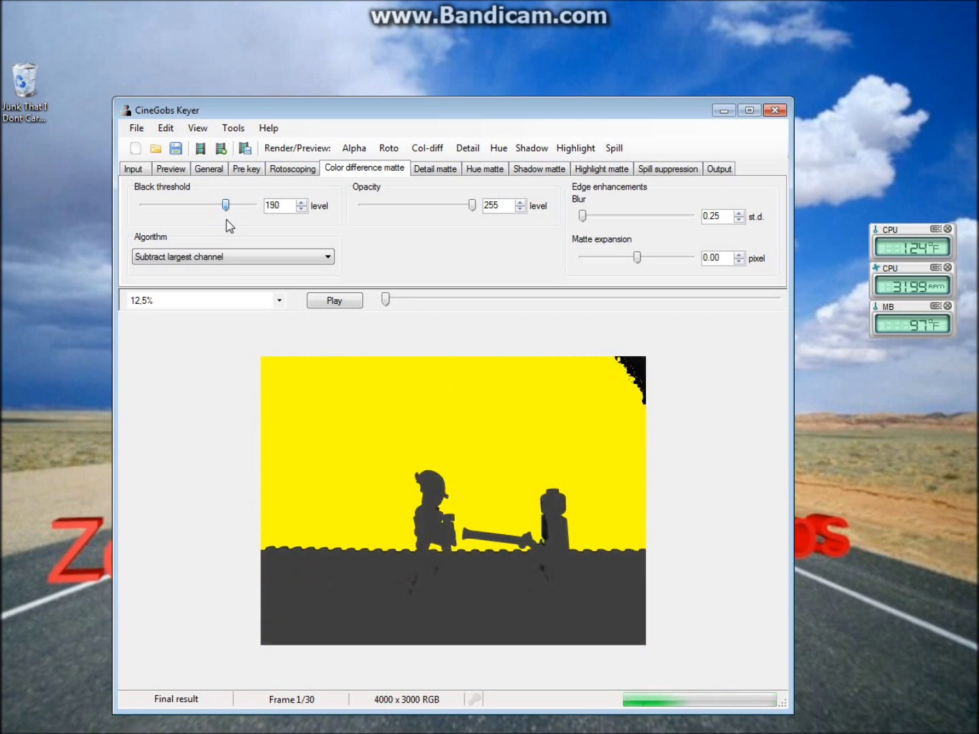
left_click_drag(229, 227, 228, 227)
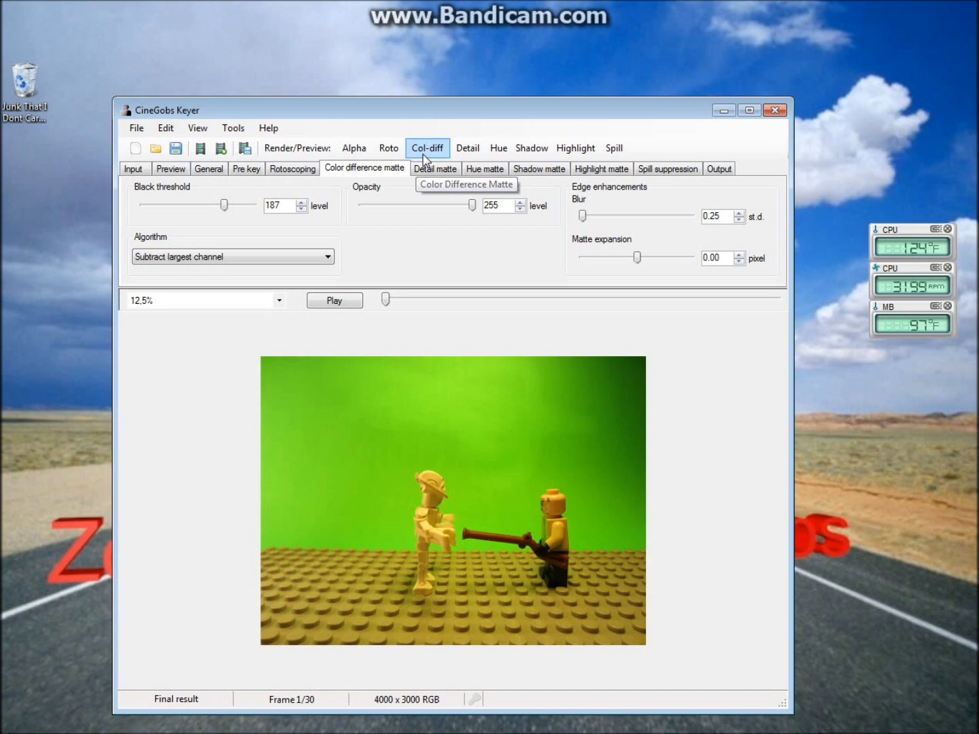
left_click(435, 149)
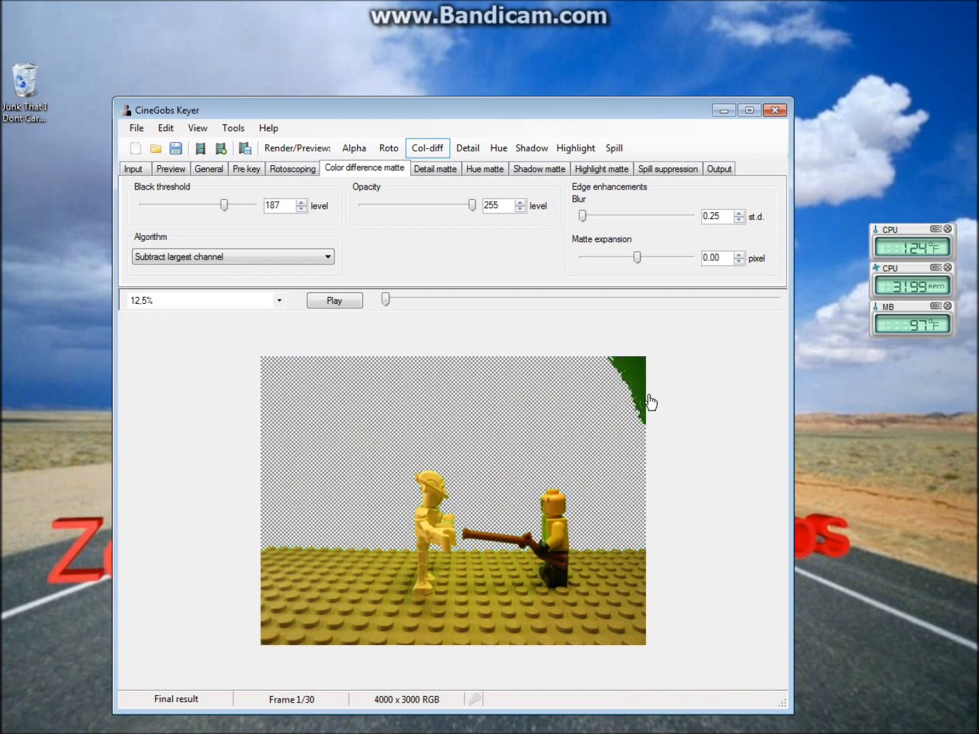
- Zoom into the keyed preview to inspect the figure's head and shoulder edges for green fringe
scroll(527, 581, "up", 1)
scroll(527, 581, "up", 1)
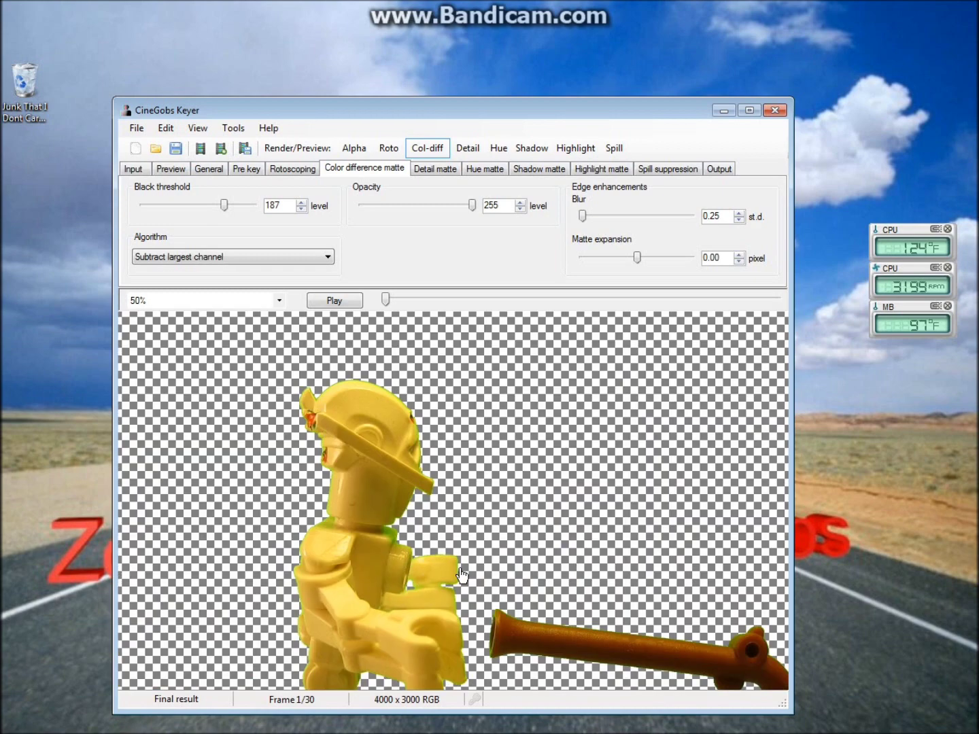
scroll(435, 513, "up", 1)
scroll(394, 520, "up", 1)
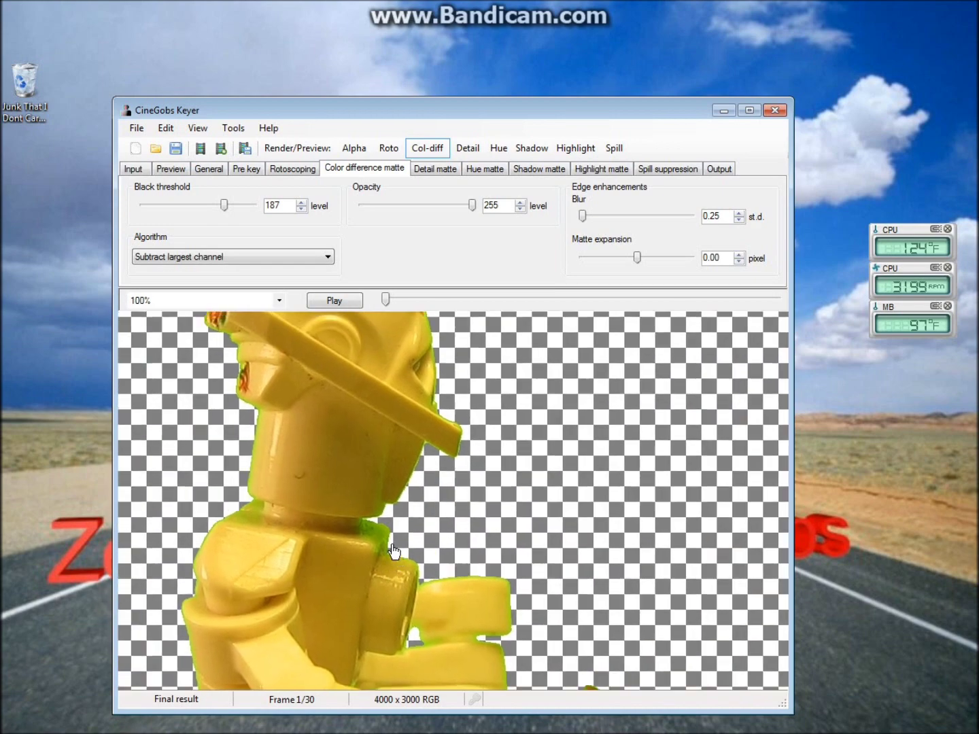
left_click_drag(340, 567, 489, 476)
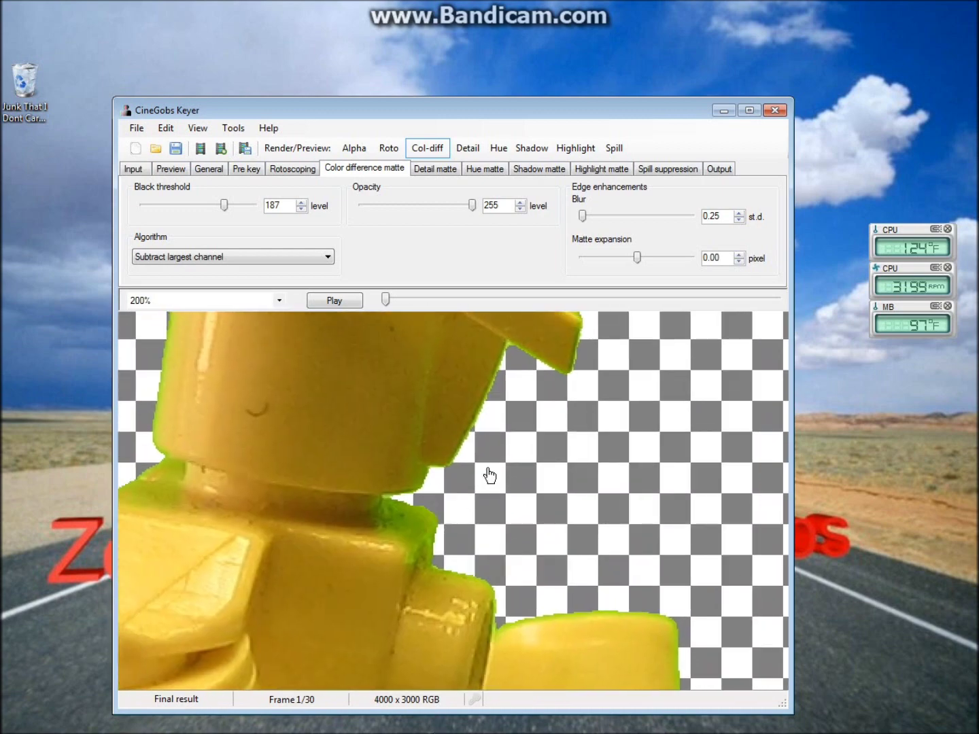
- Add spill suppression to the preview, check the droid's edges, and lower matte opacity to 215
left_click(616, 149)
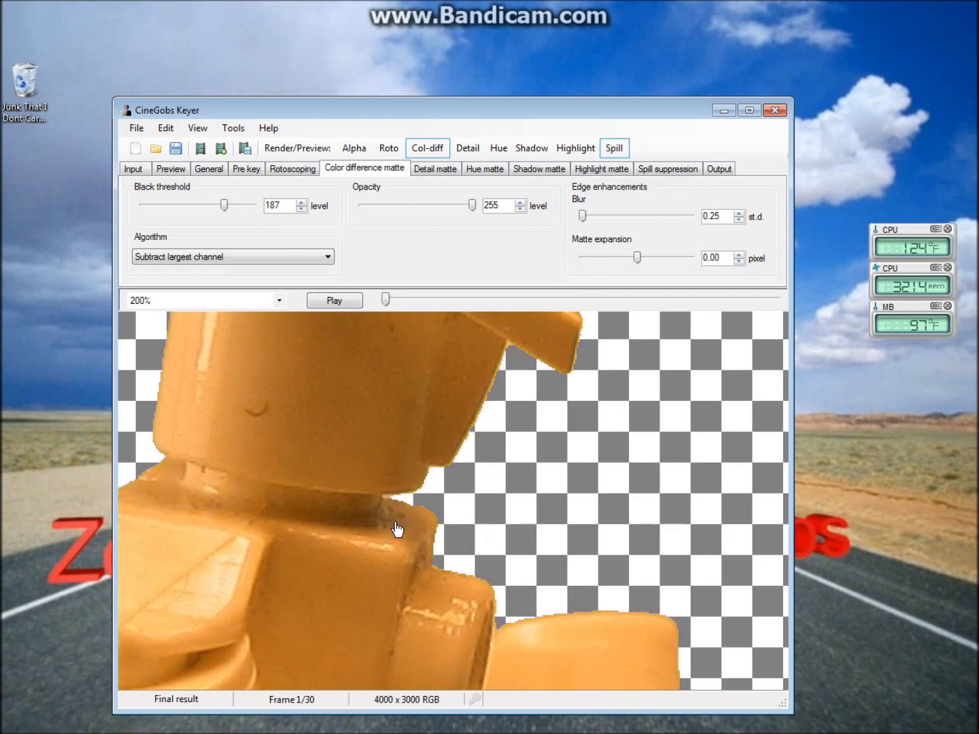
scroll(399, 520, "down", 3)
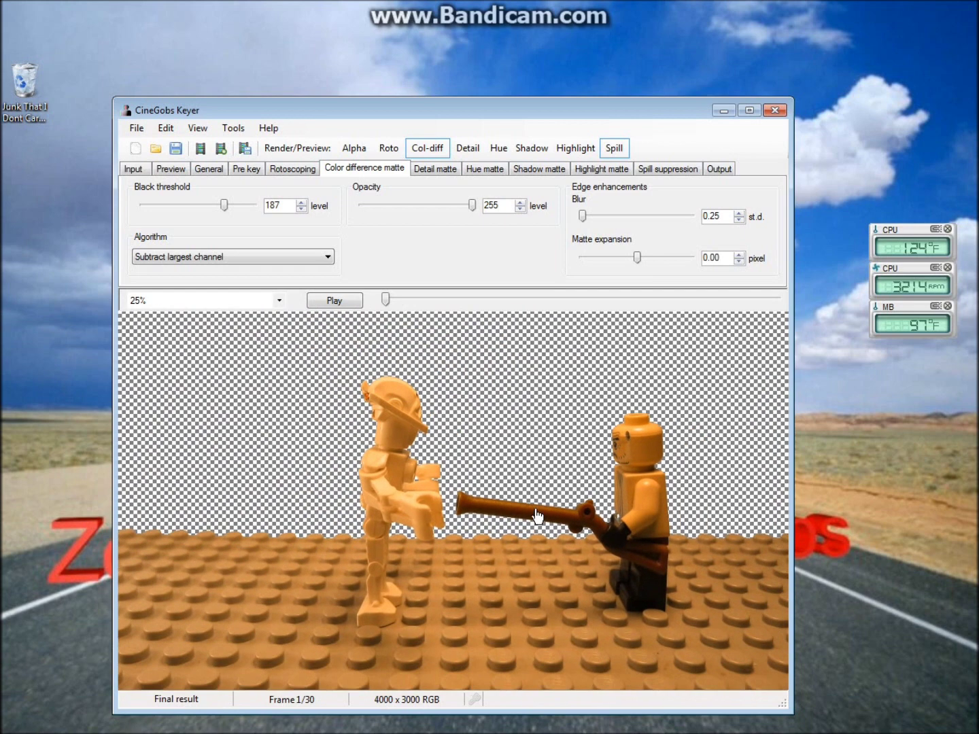
scroll(303, 440, "up", 3)
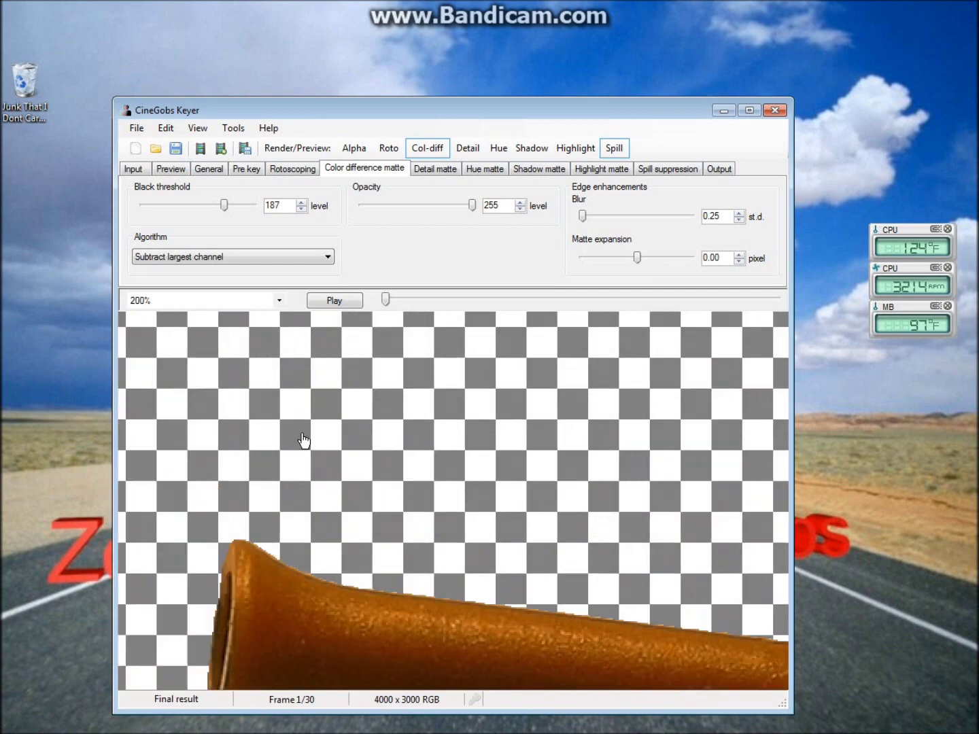
left_click_drag(303, 441, 367, 544)
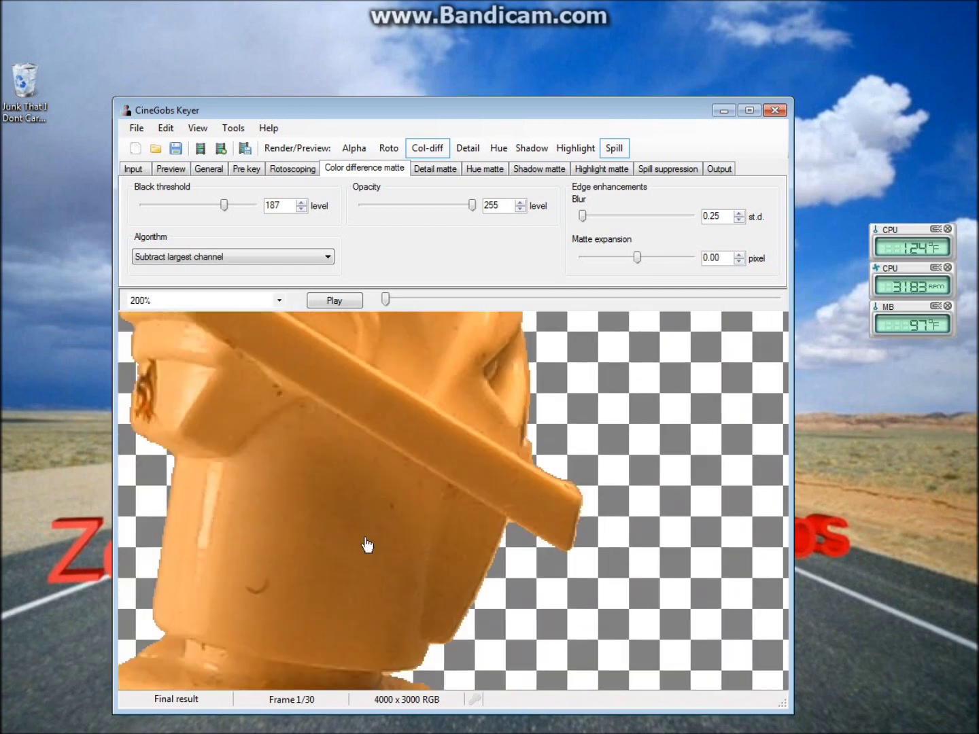
scroll(367, 543, "down", 3)
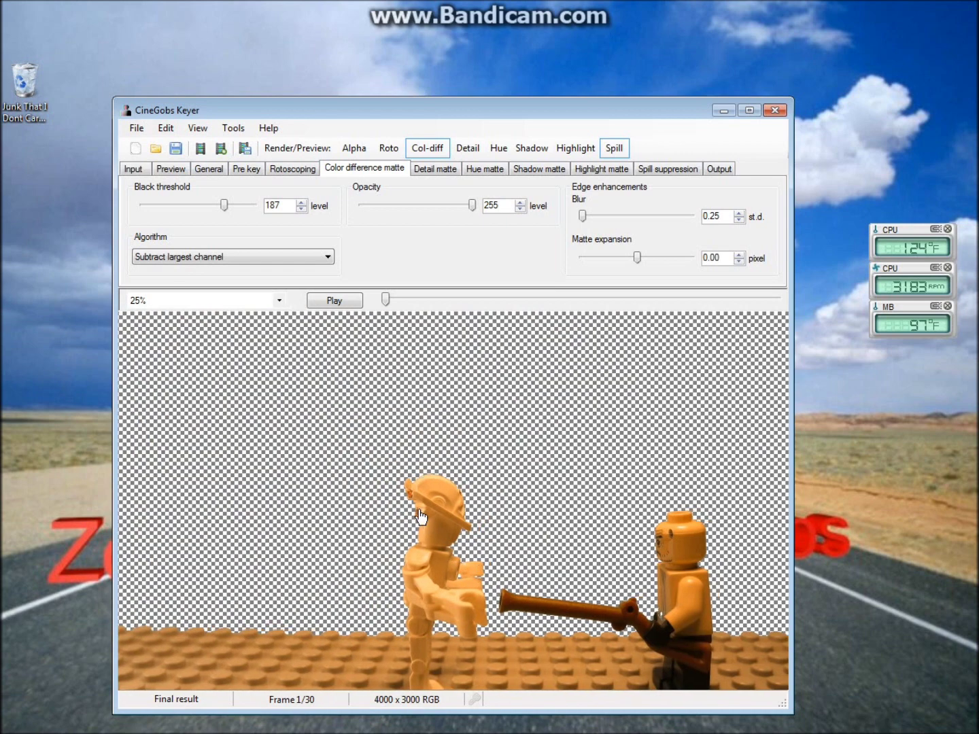
scroll(405, 487, "down", 1)
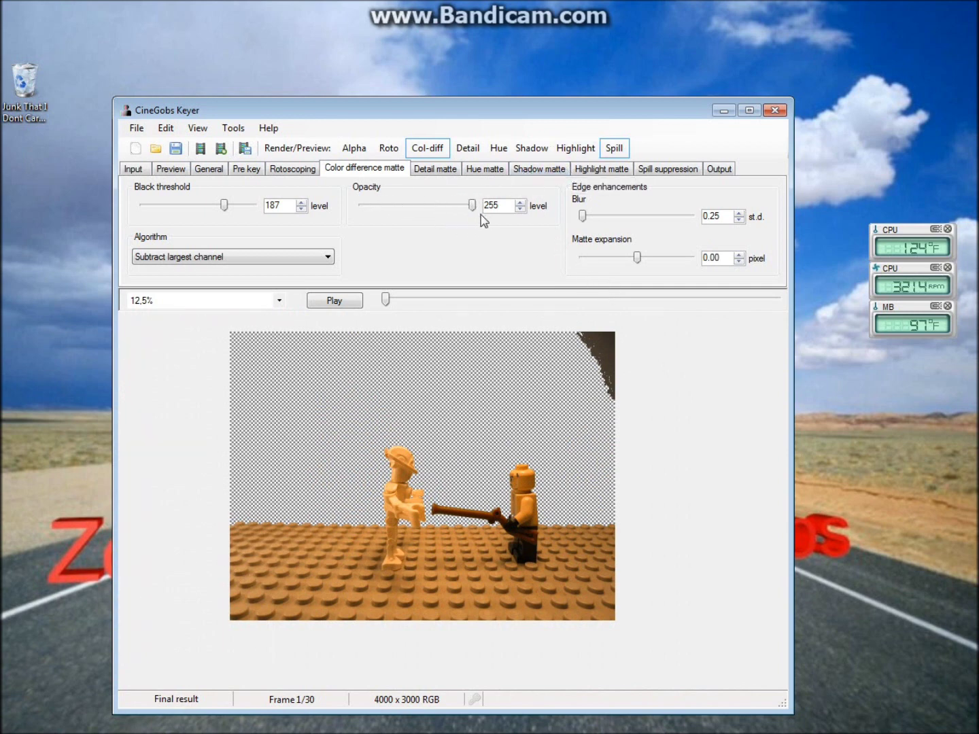
mouse_move(471, 205)
left_mouse_down()
mouse_move(455, 206)
mouse_move(477, 206)
left_mouse_up()
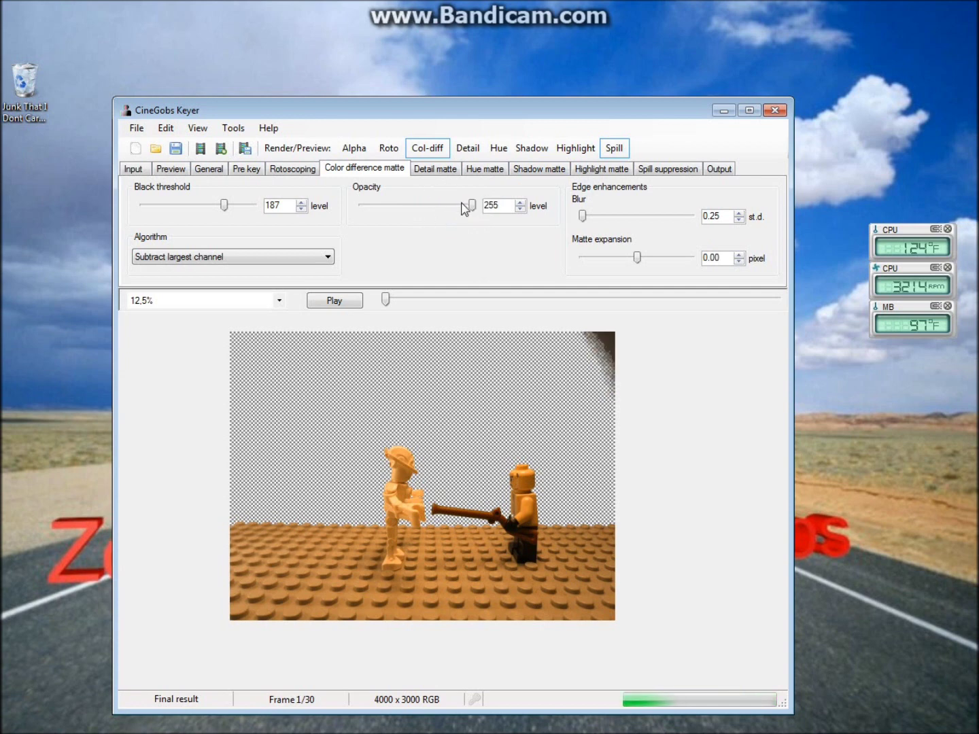
mouse_move(472, 205)
left_mouse_down()
mouse_move(447, 235)
mouse_move(463, 212)
left_mouse_up()
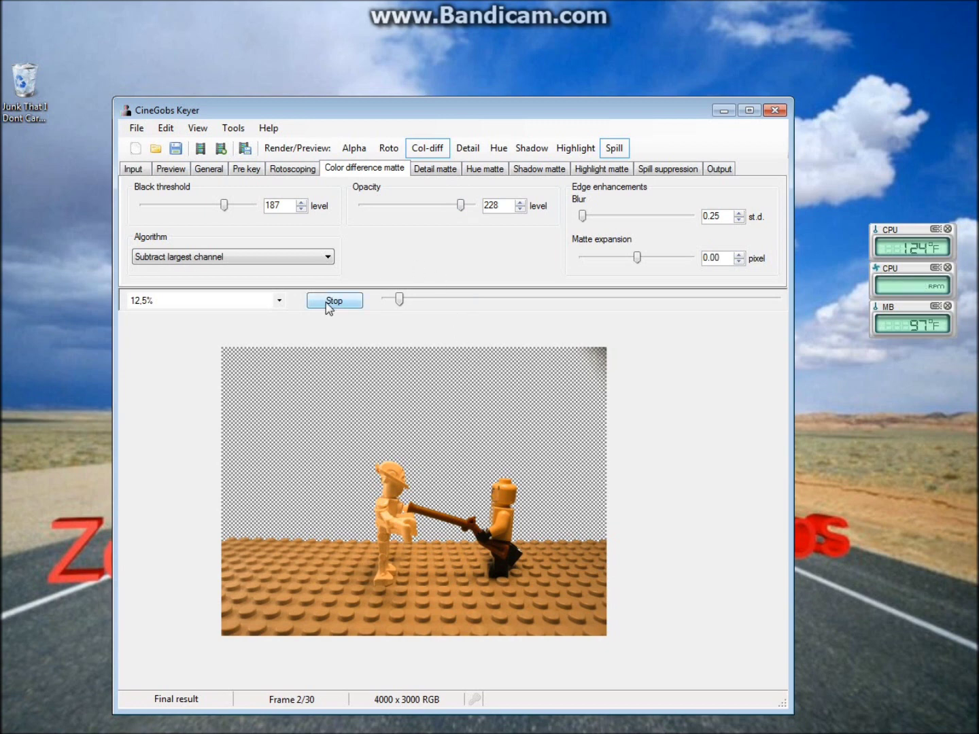
left_click_drag(395, 302, 363, 313)
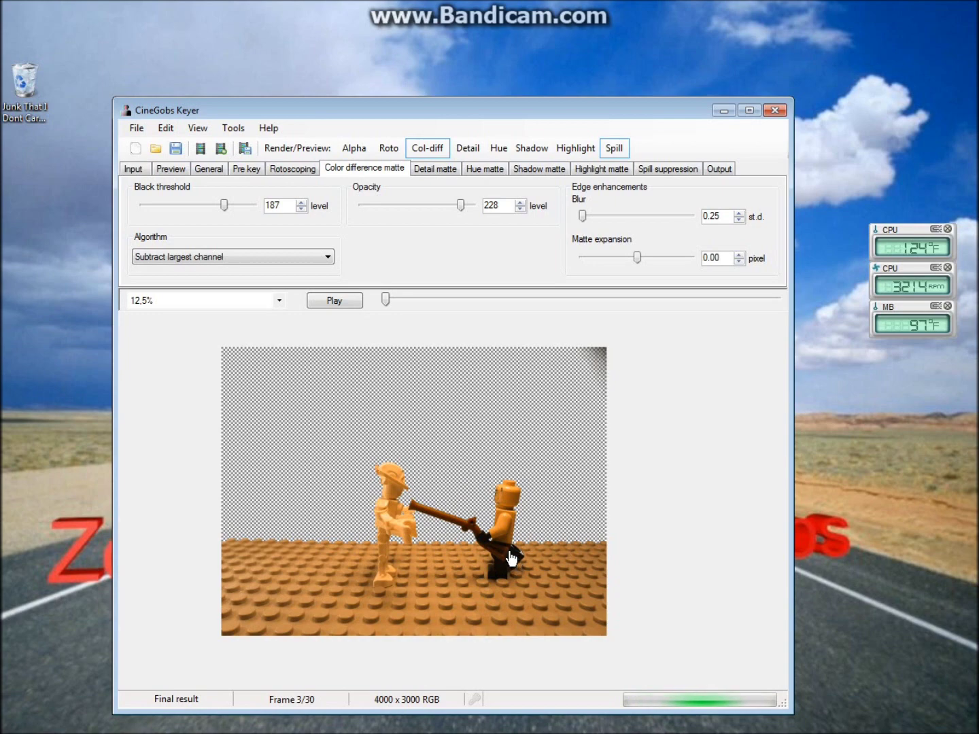
scroll(516, 544, "up", 3)
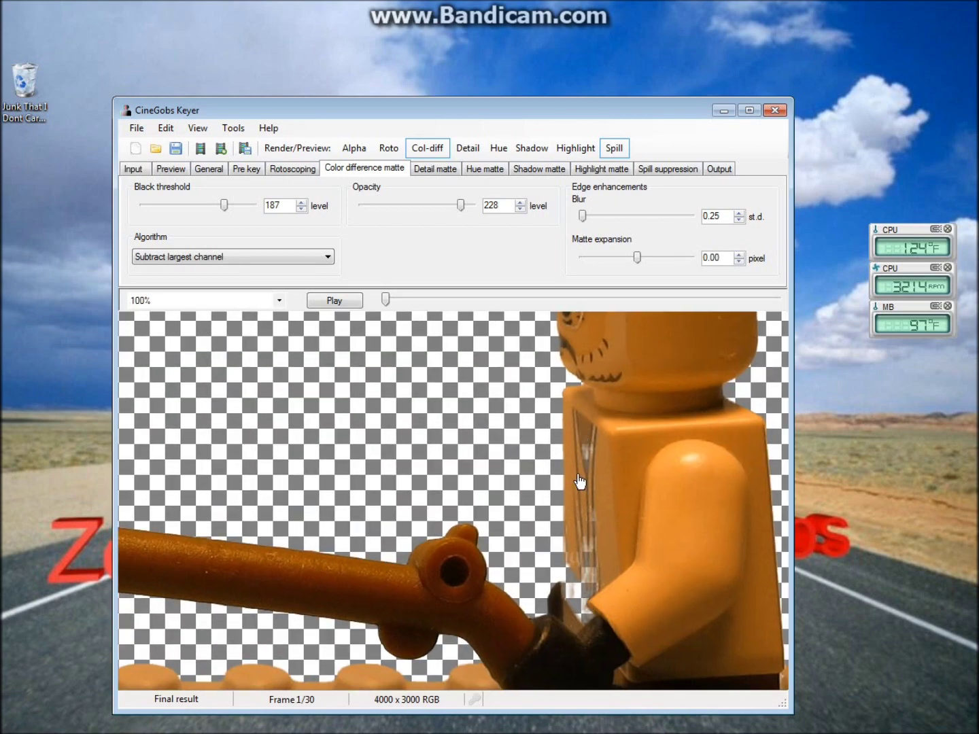
scroll(448, 542, "down", 2)
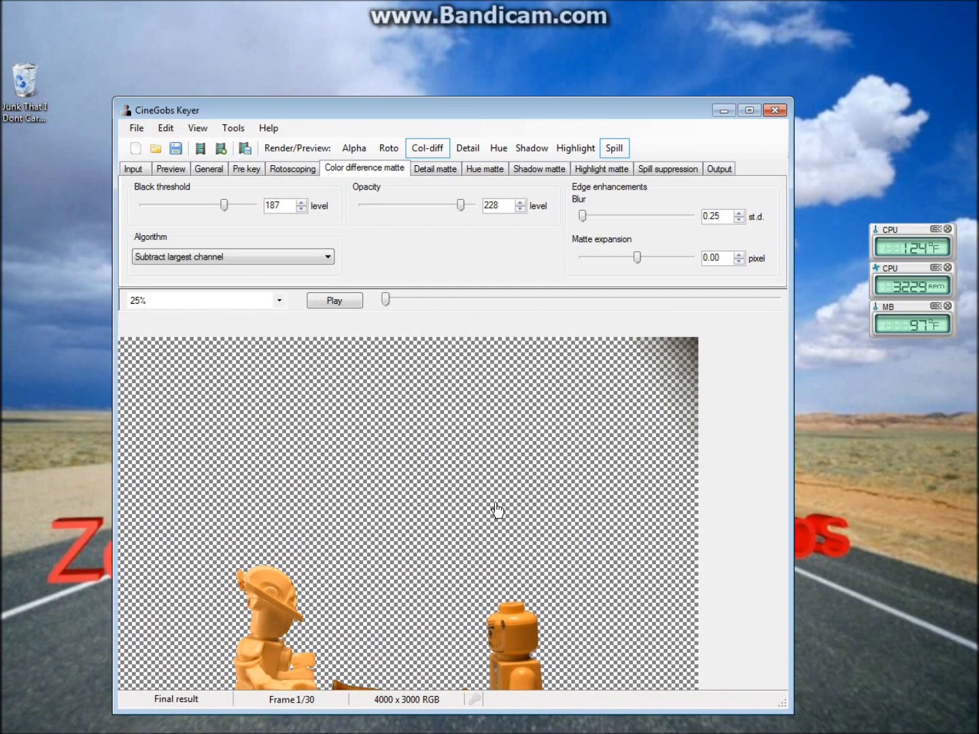
scroll(395, 572, "down", 1)
left_click_drag(400, 573, 476, 508)
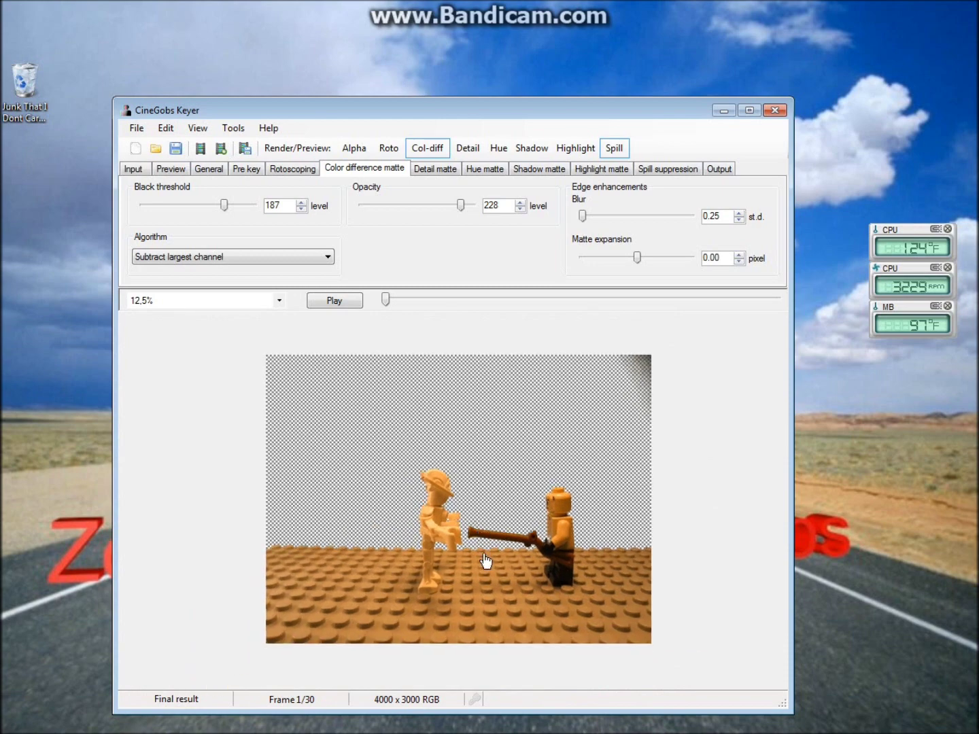
scroll(484, 564, "up", 1)
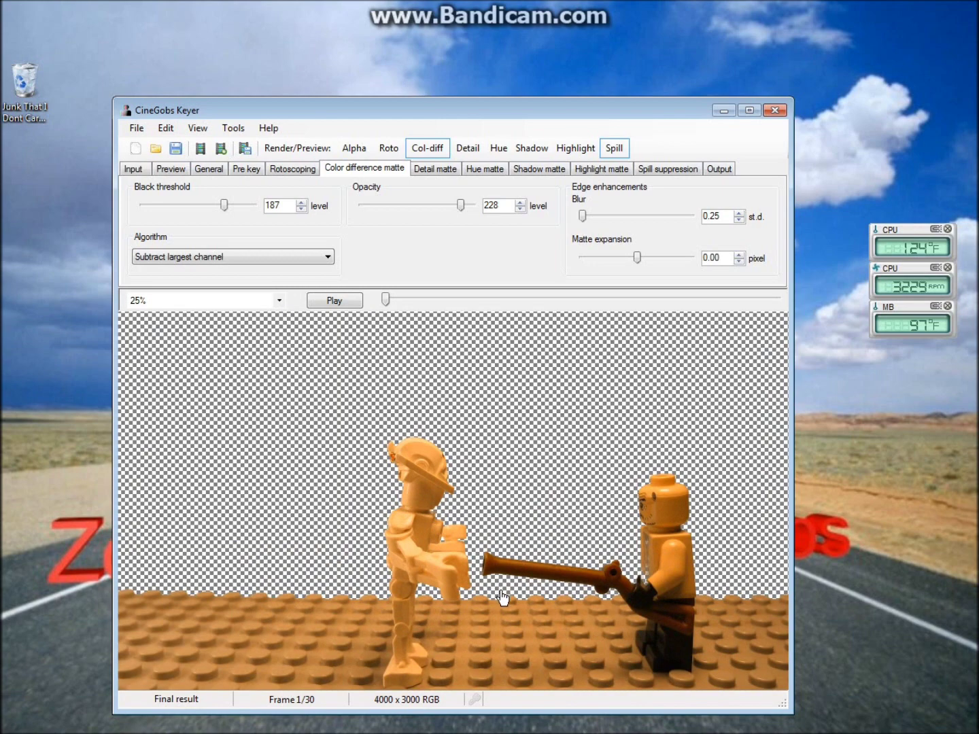
scroll(501, 581, "down", 1)
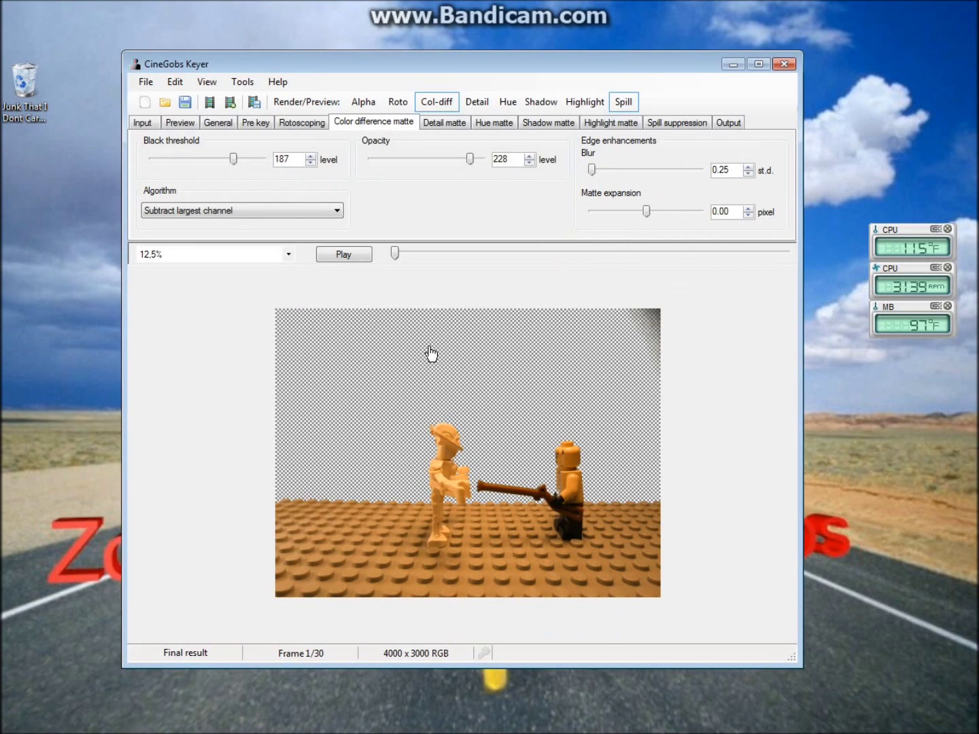
- Load the Desktop 'background_desert' image as the preview background image
left_click(181, 125)
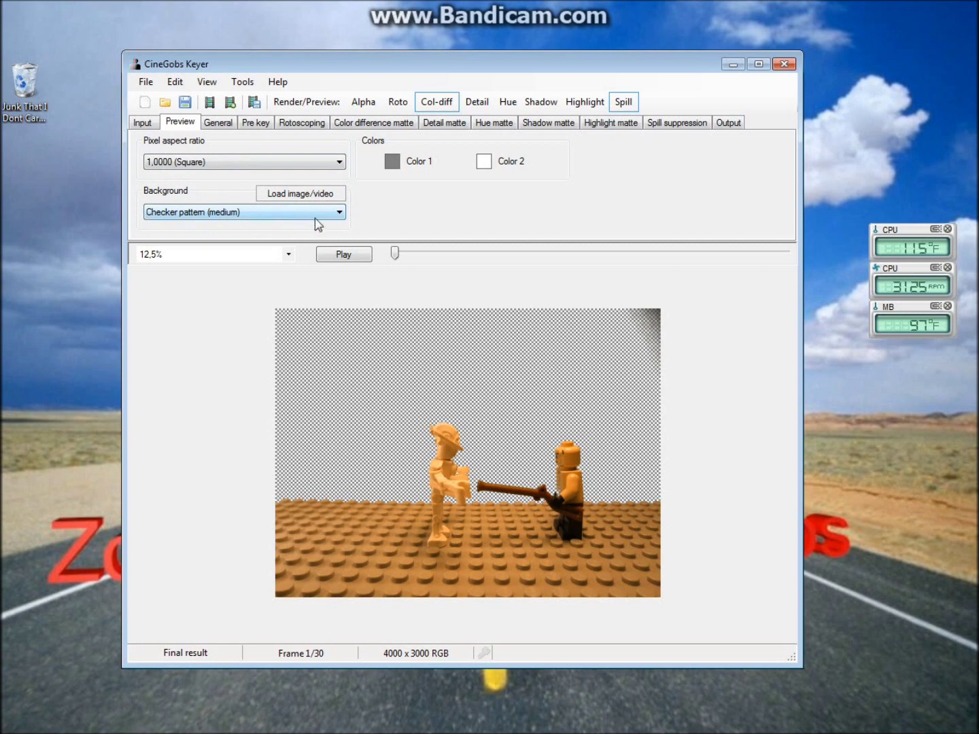
left_click(320, 196)
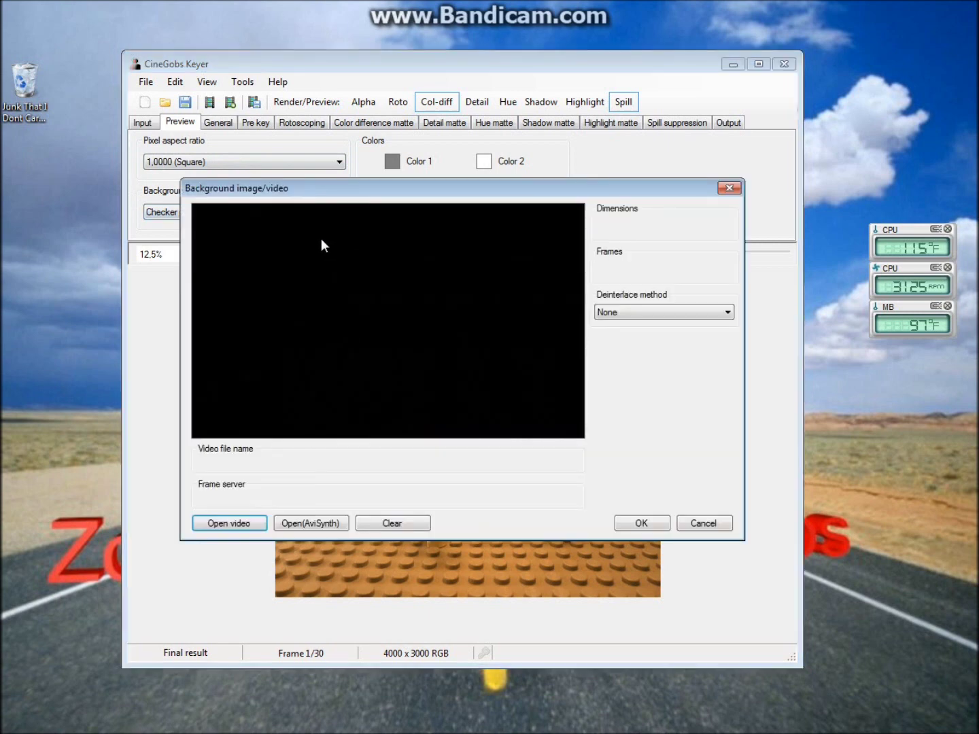
left_click(221, 524)
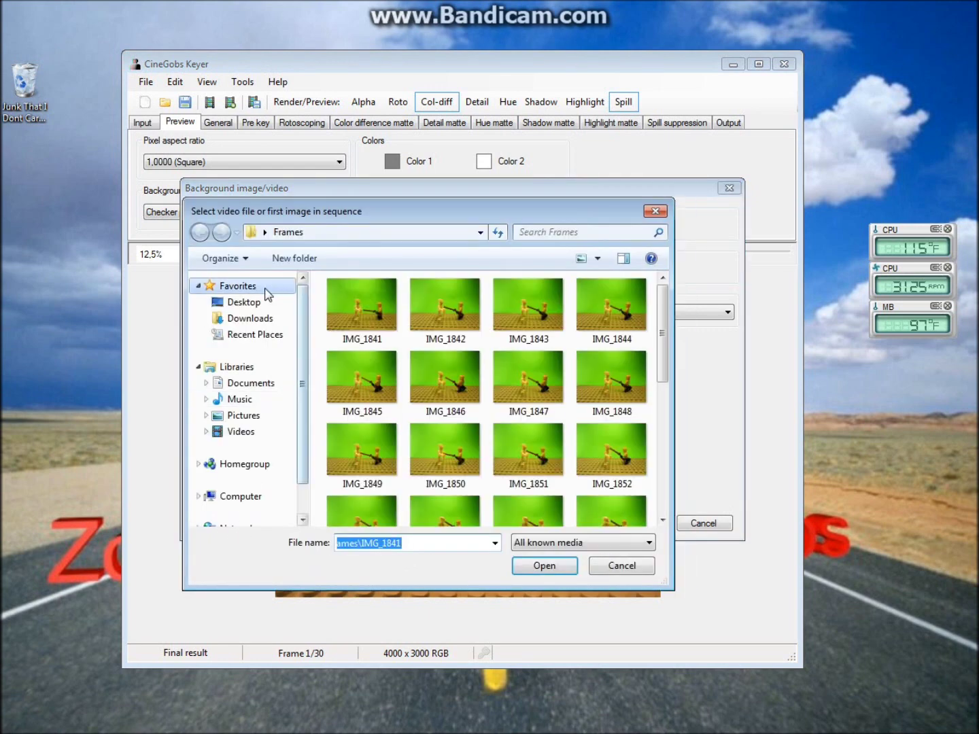
left_click(254, 303)
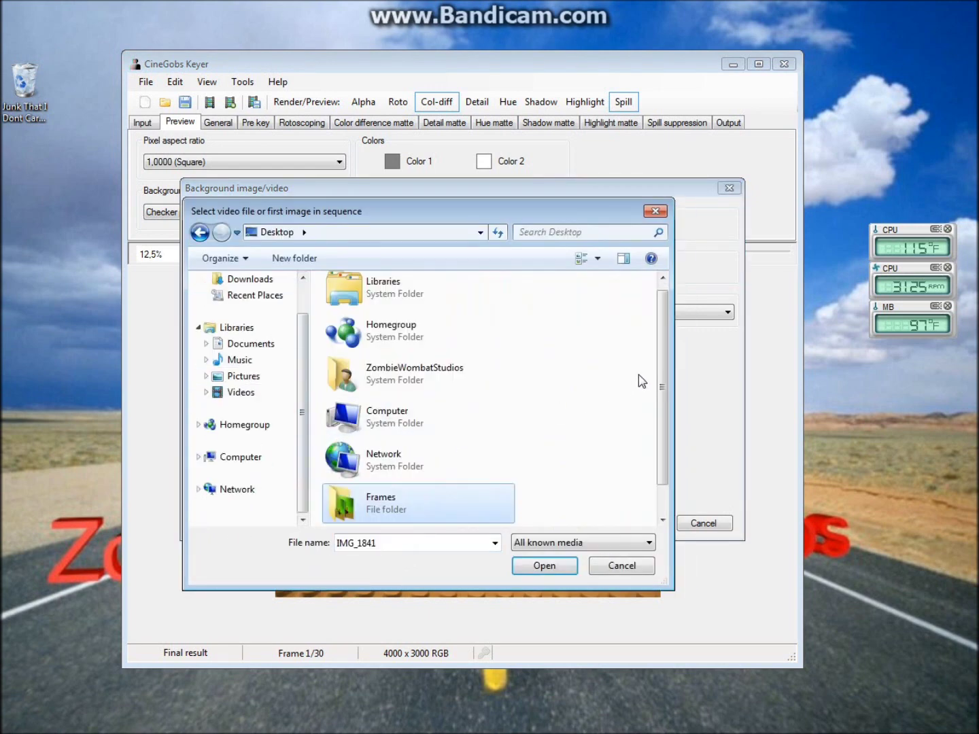
scroll(639, 380, "down", 2)
left_click(424, 510)
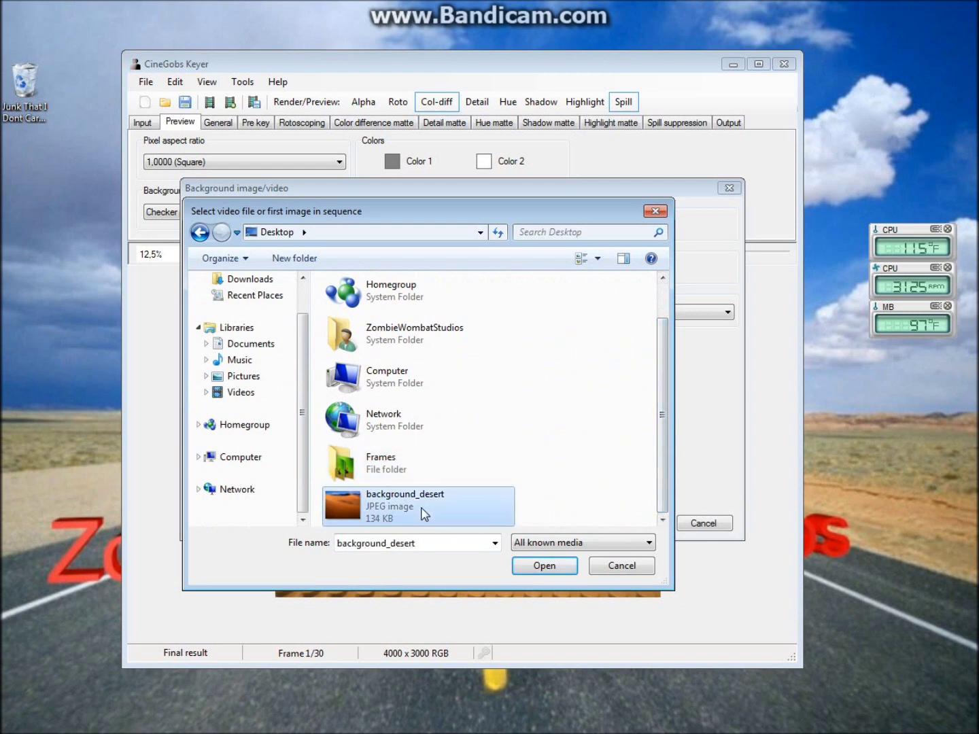
left_click(528, 566)
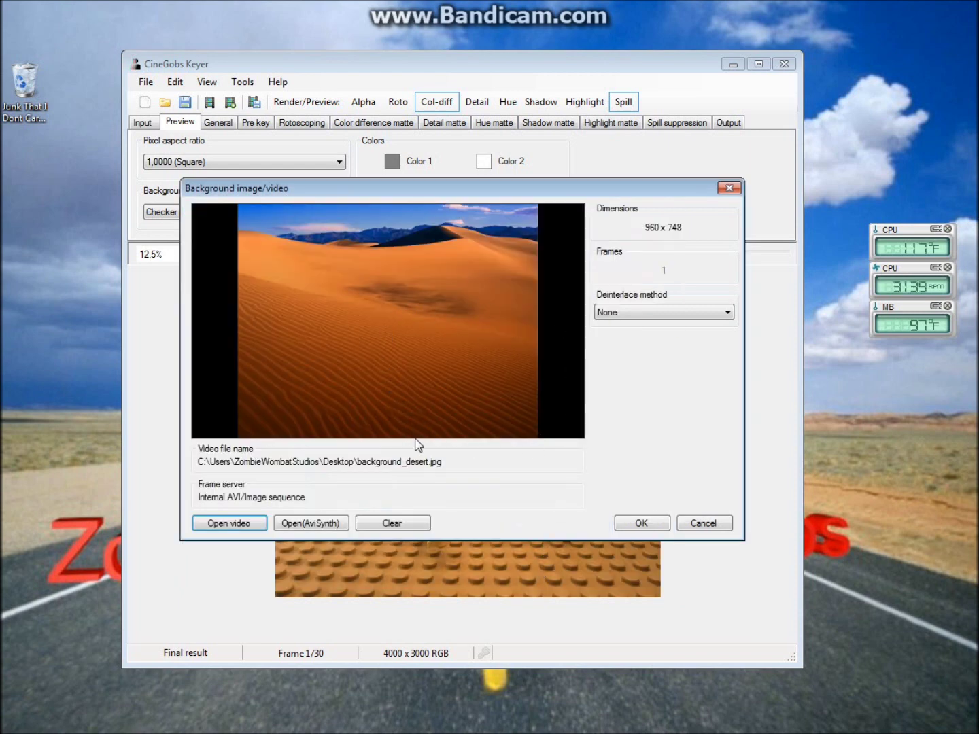
left_click(641, 524)
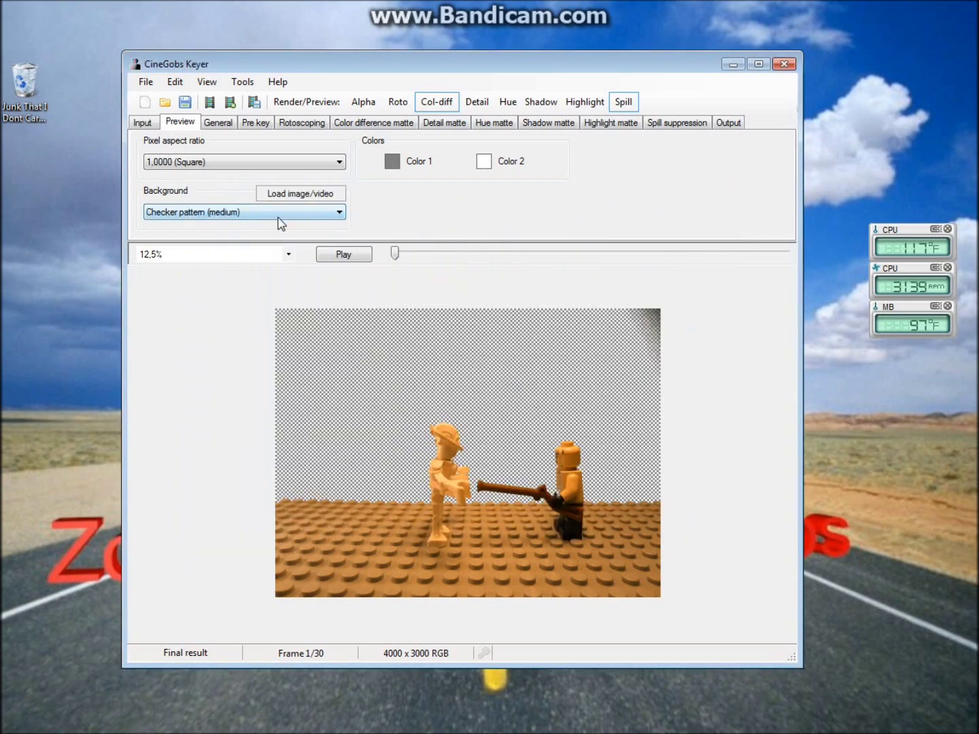
- Set the Background type to Image/Video from file so the dunes appear behind the figures
left_click(247, 216)
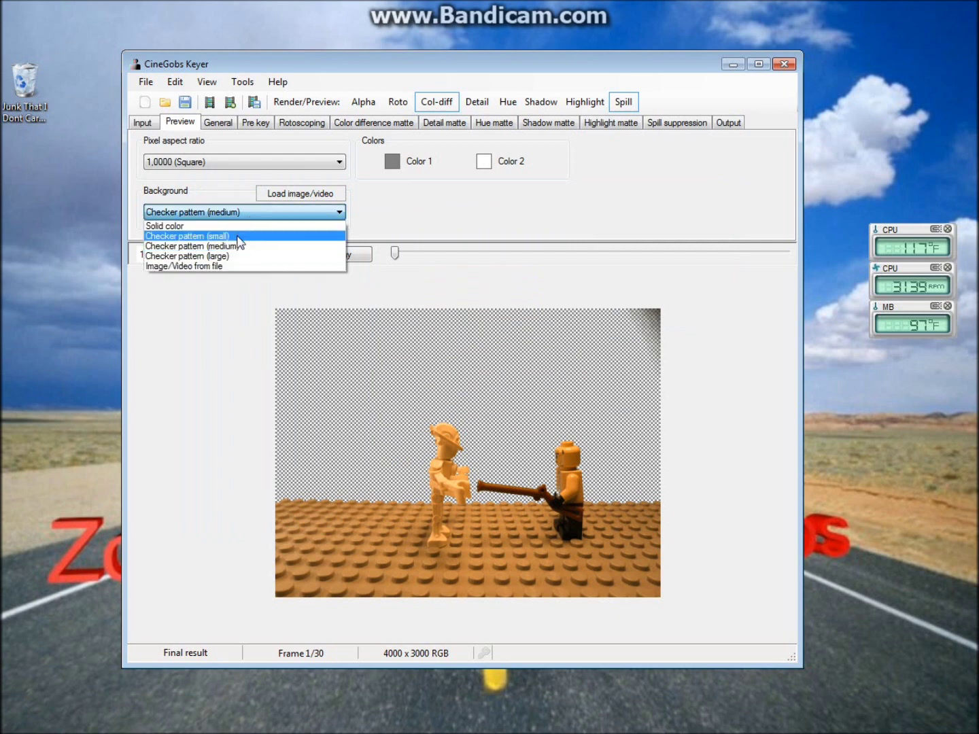
left_click(216, 267)
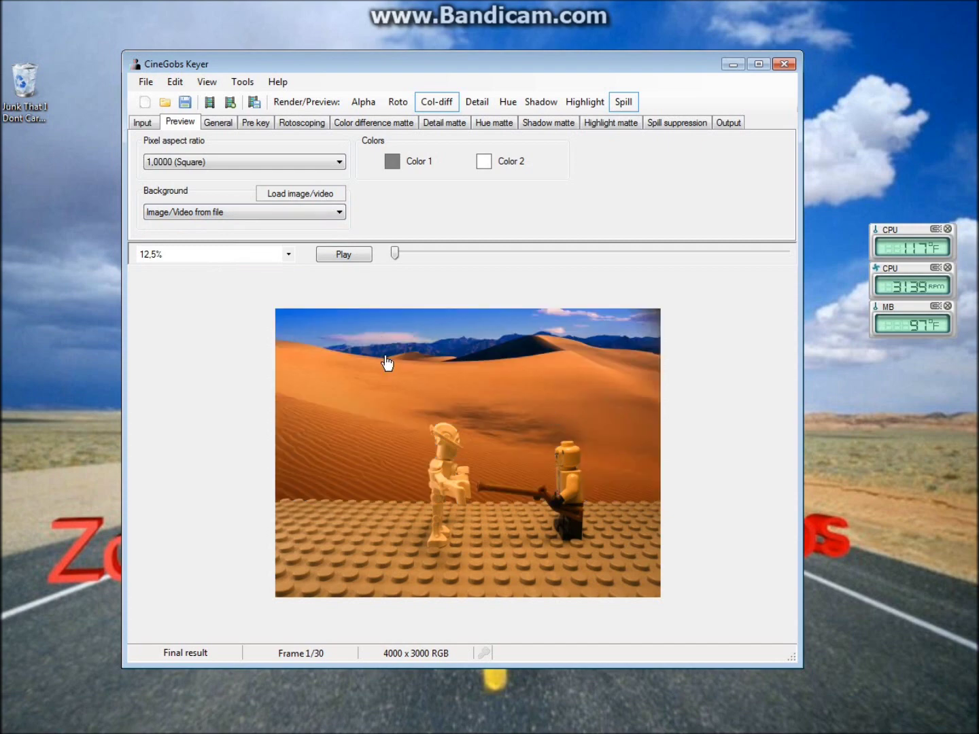
scroll(505, 496, "up", 1)
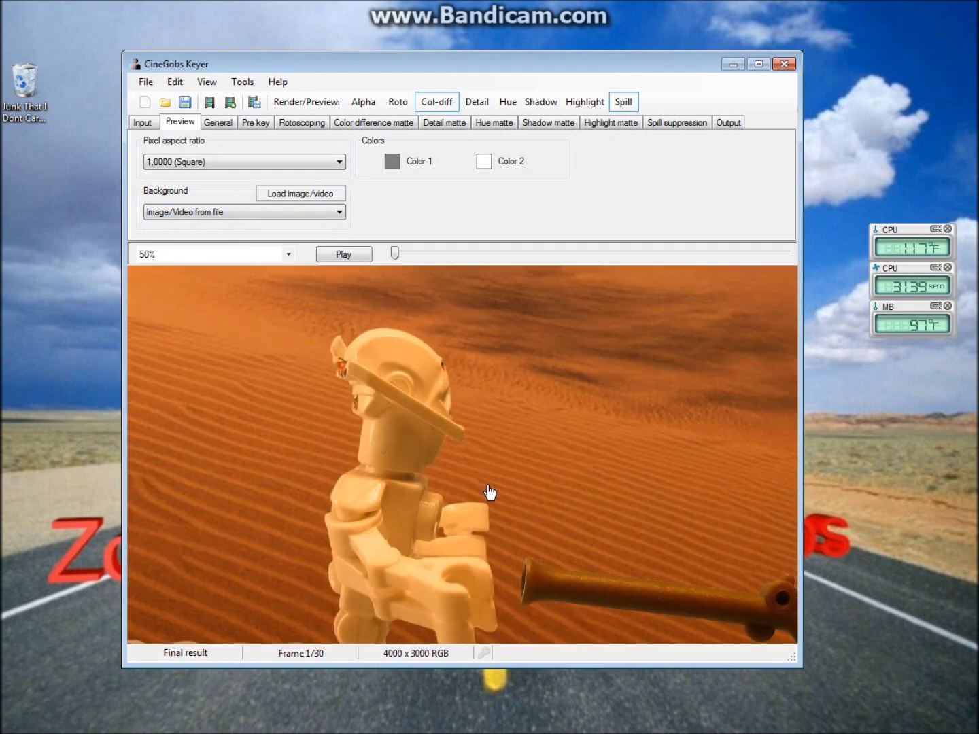
scroll(579, 473, "down", 1)
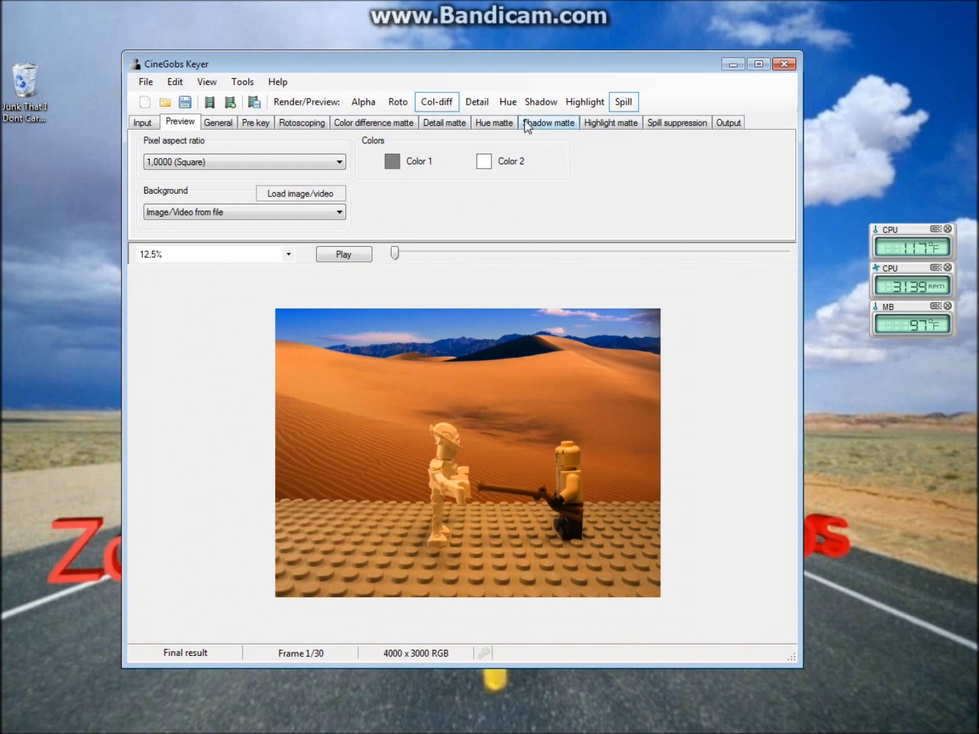
left_click(728, 123)
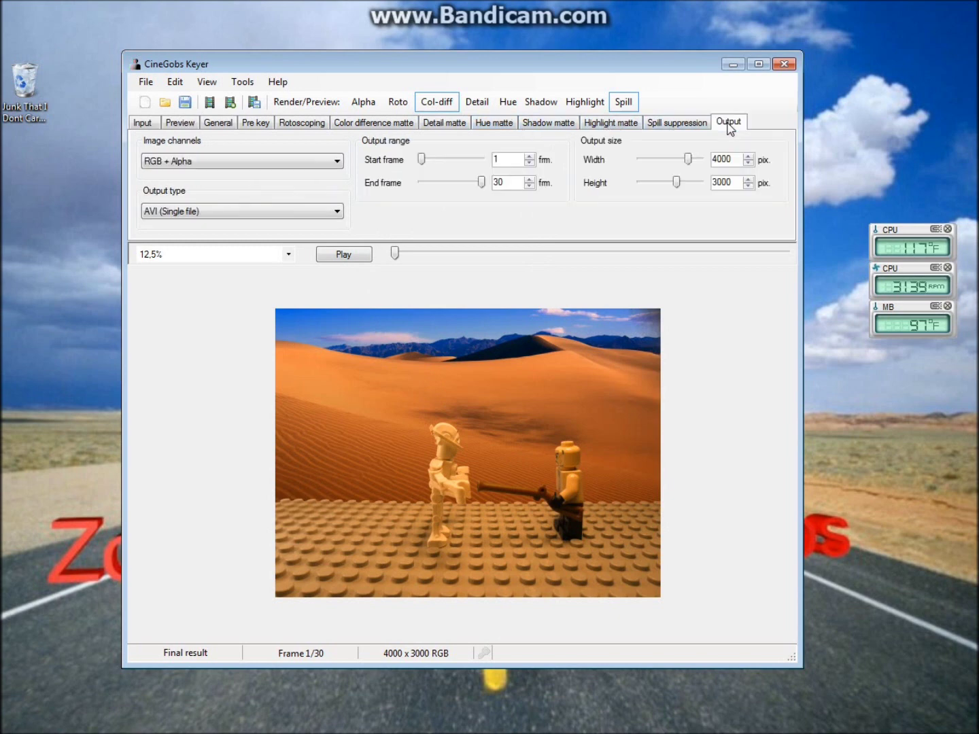
- Set output image channels to Preview and output type to PNG (Single file)
left_click(302, 162)
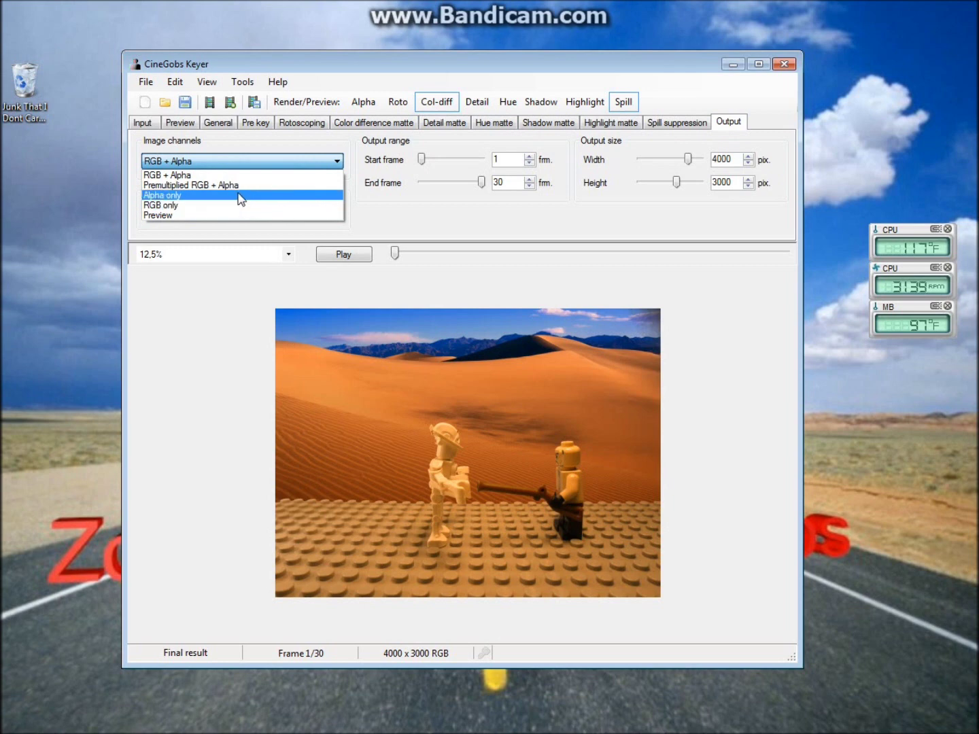
left_click(228, 215)
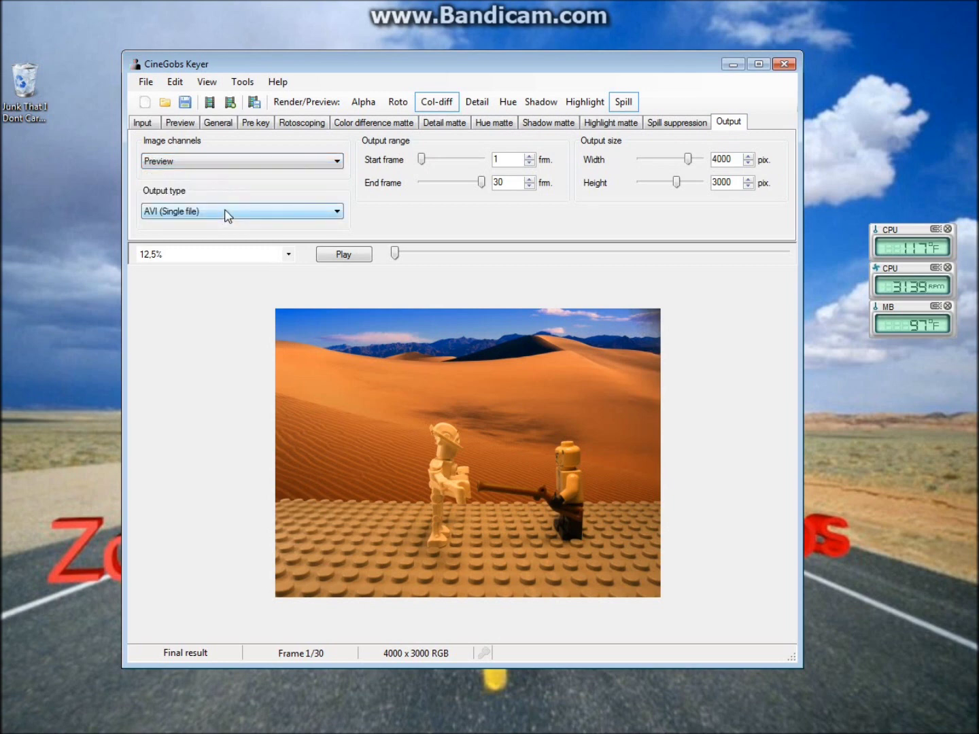
left_click(186, 212)
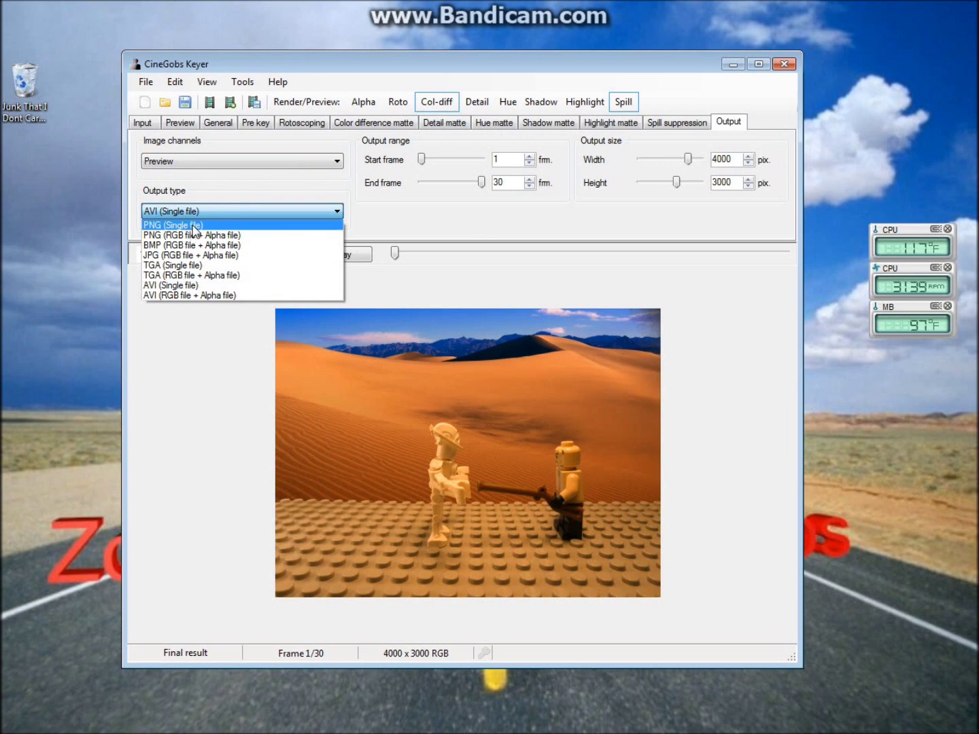
left_click(193, 225)
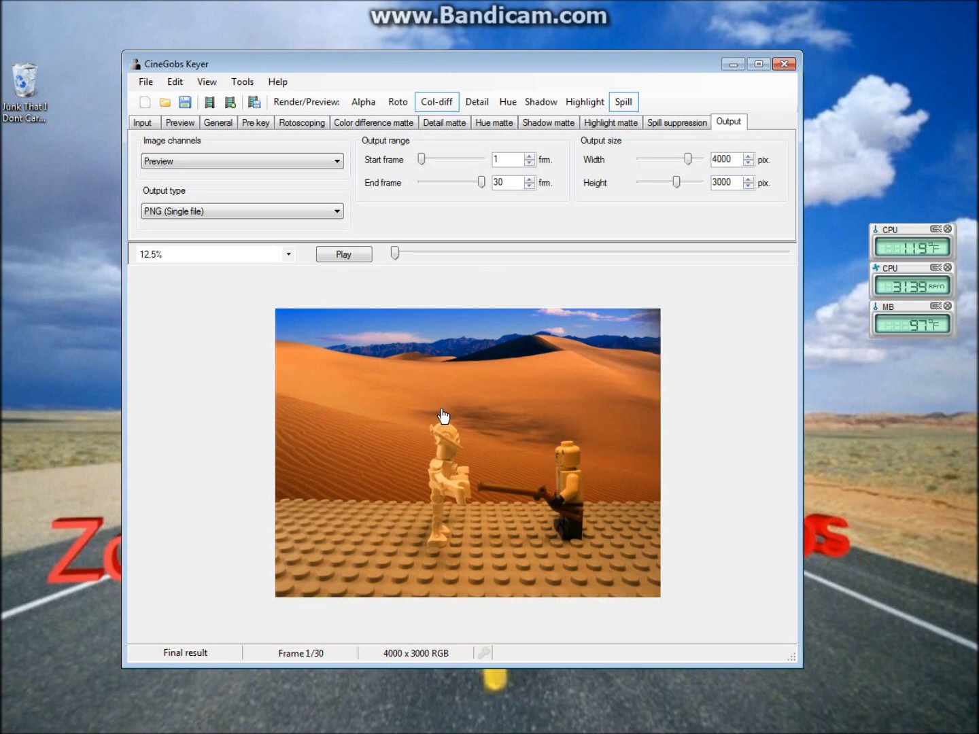
left_click(230, 212)
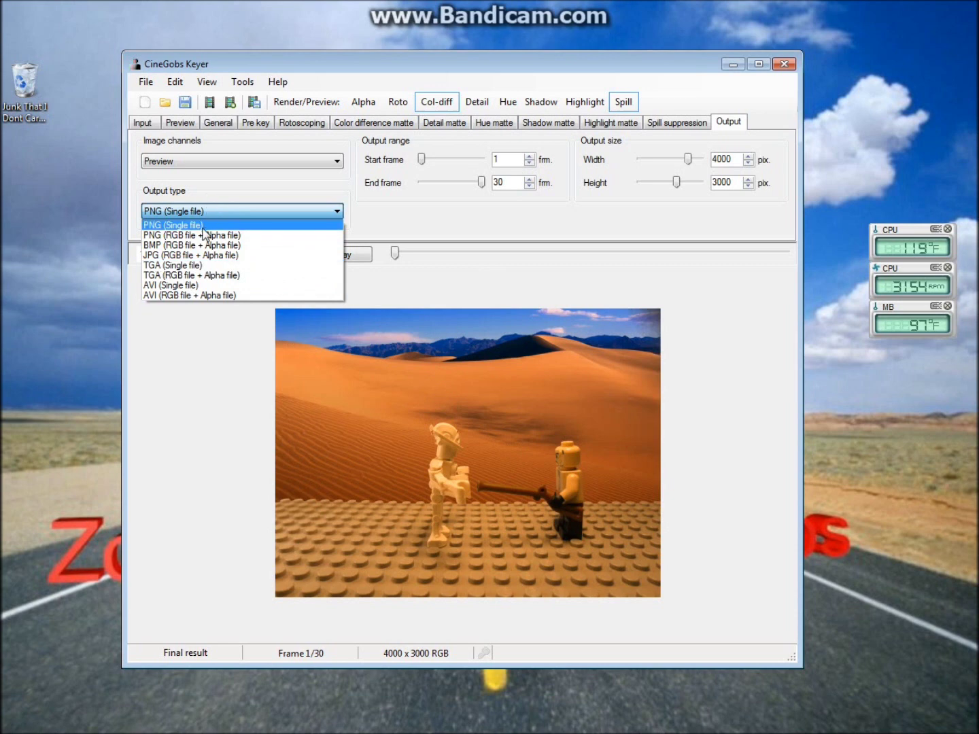
left_click(202, 226)
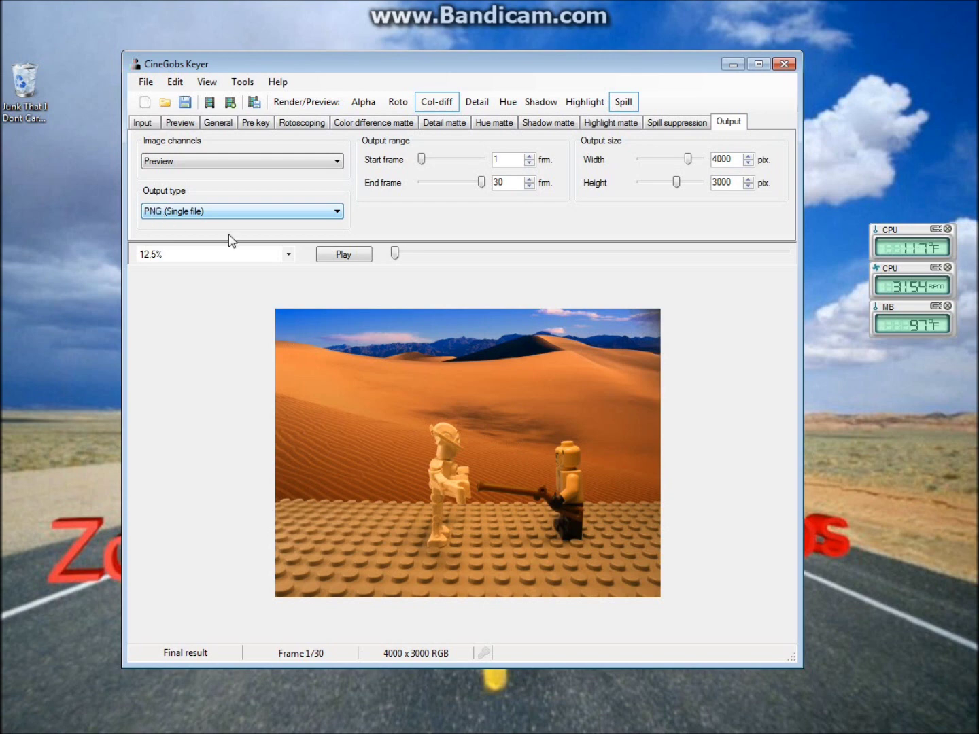
- Render the sequence as 'GreenScreen' into a new 'Keyed Frames' folder on the desktop
left_click(147, 82)
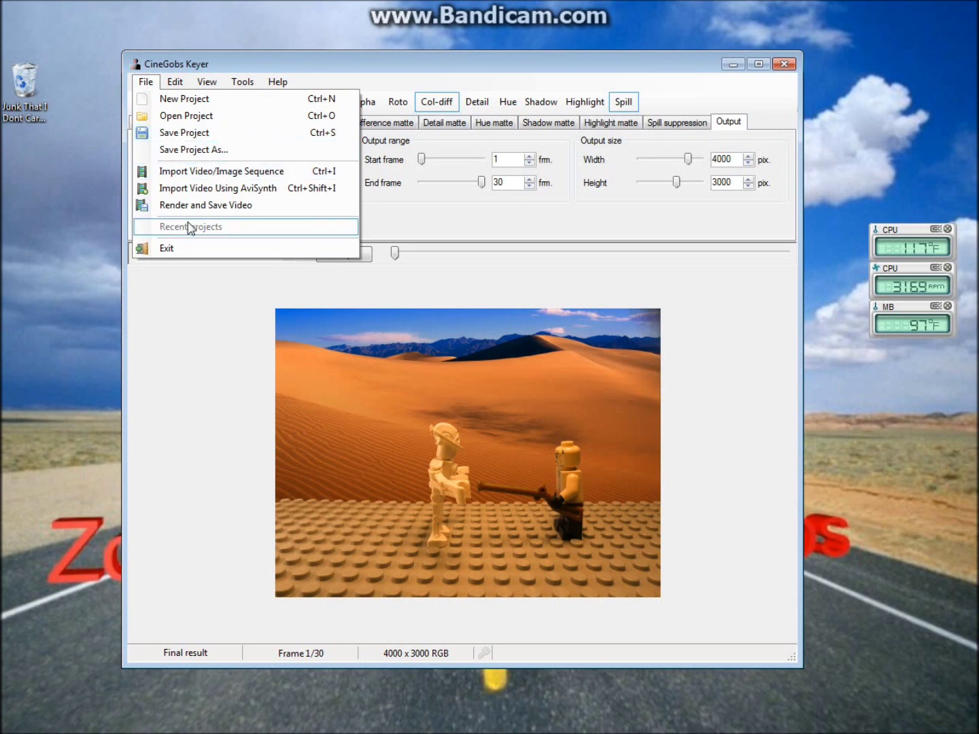
left_click(231, 207)
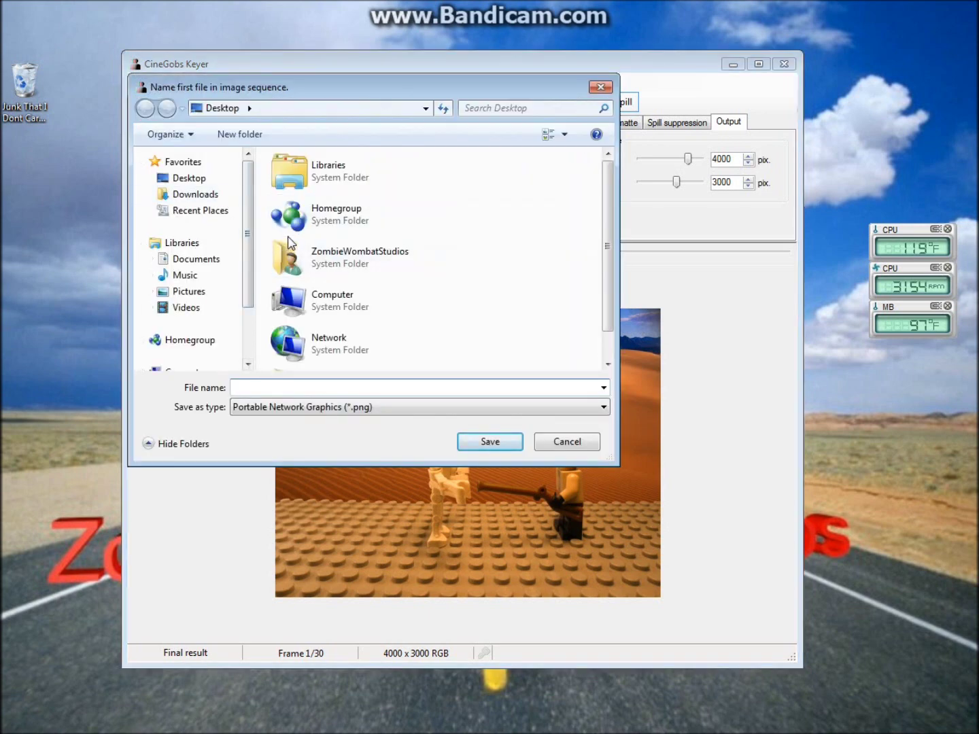
left_click_drag(608, 188, 605, 278)
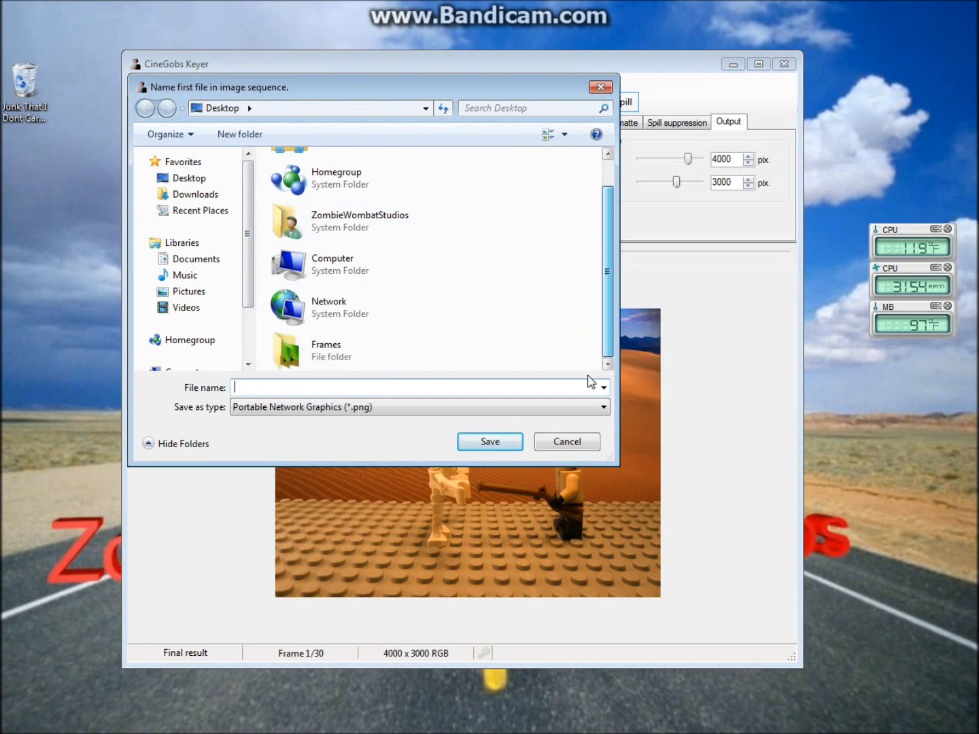
left_click(243, 134)
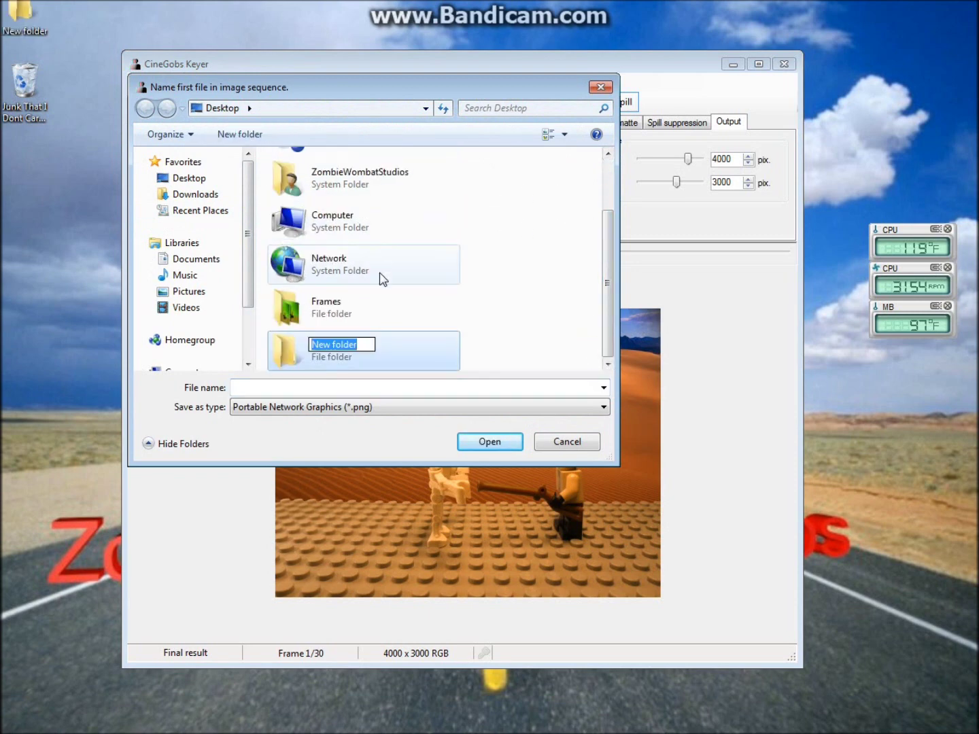
type("Keyed")
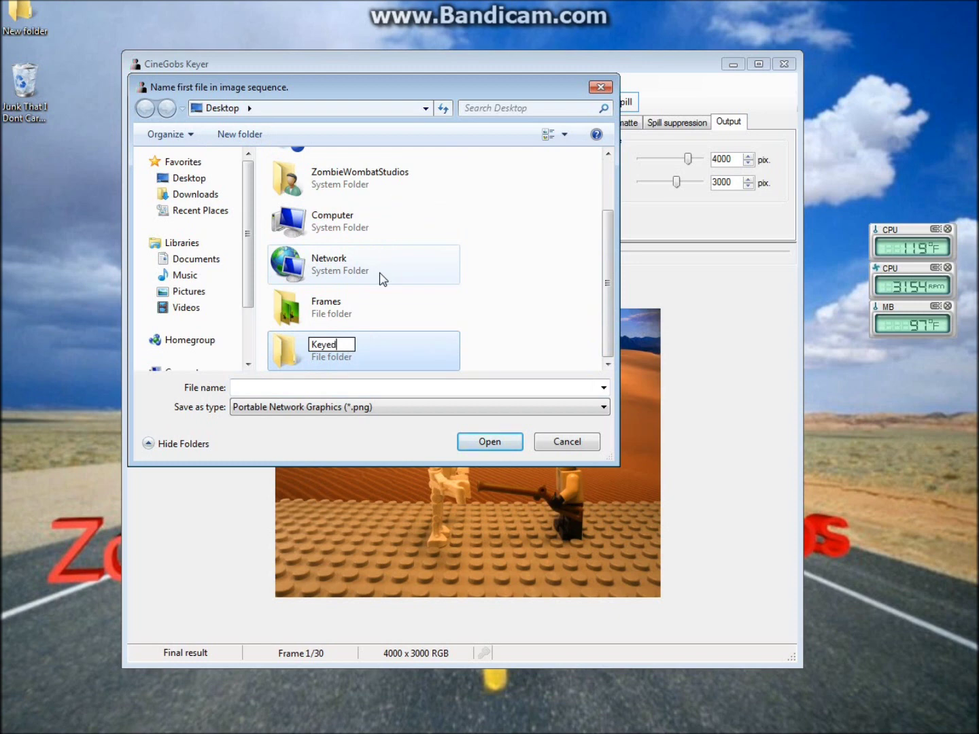
type(" Frames")
left_click(405, 344)
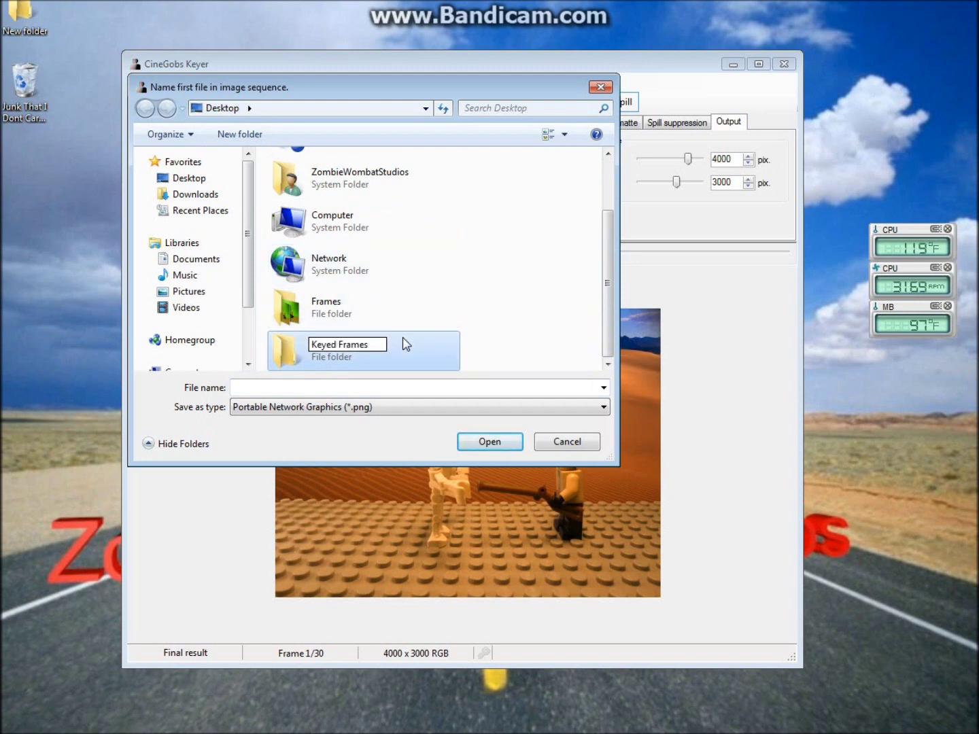
double_click(407, 348)
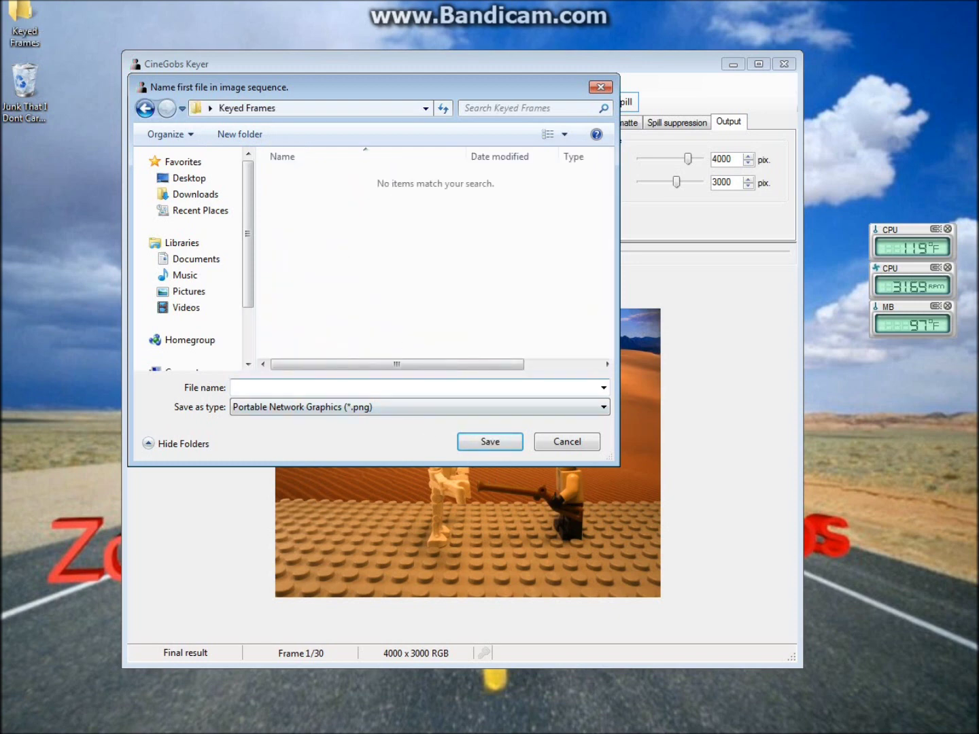
type("Gree")
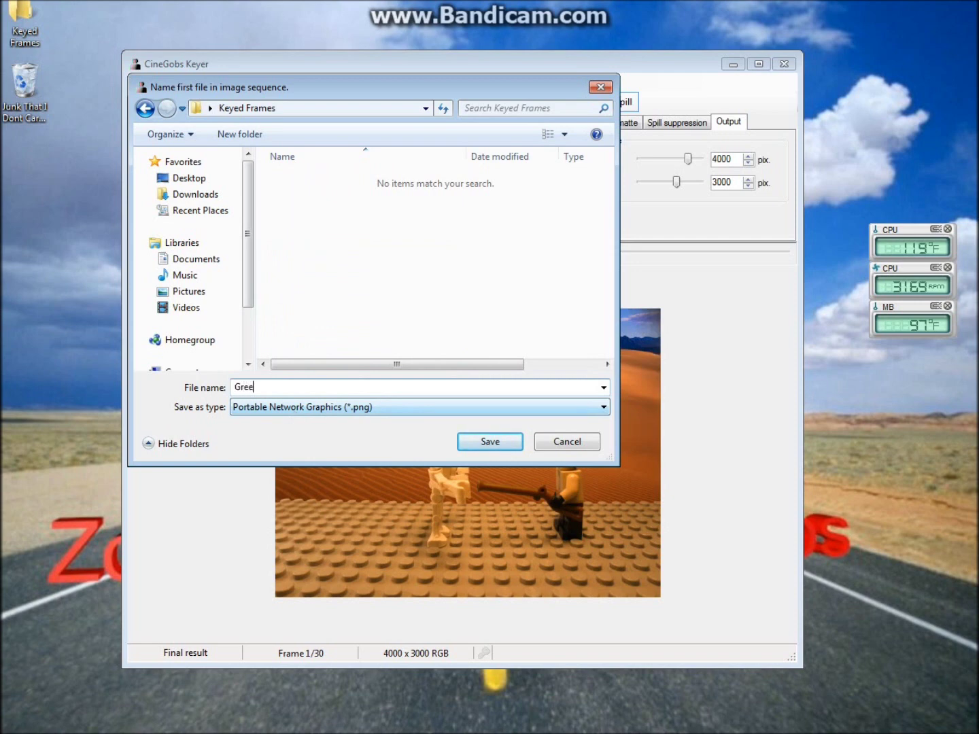
type("nScreen")
left_click(484, 444)
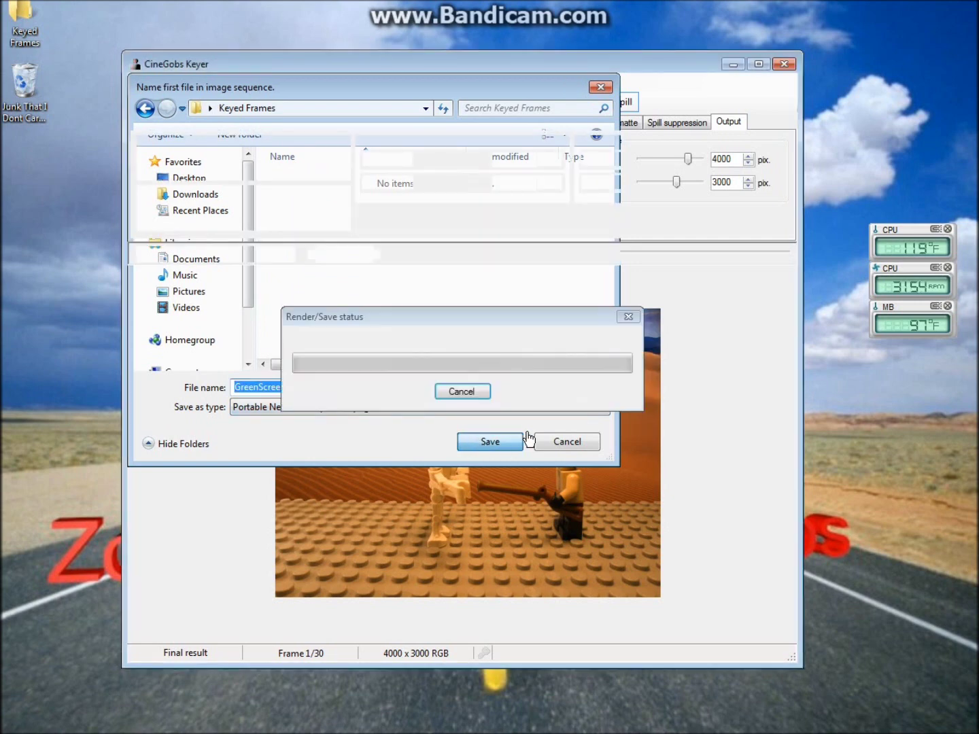